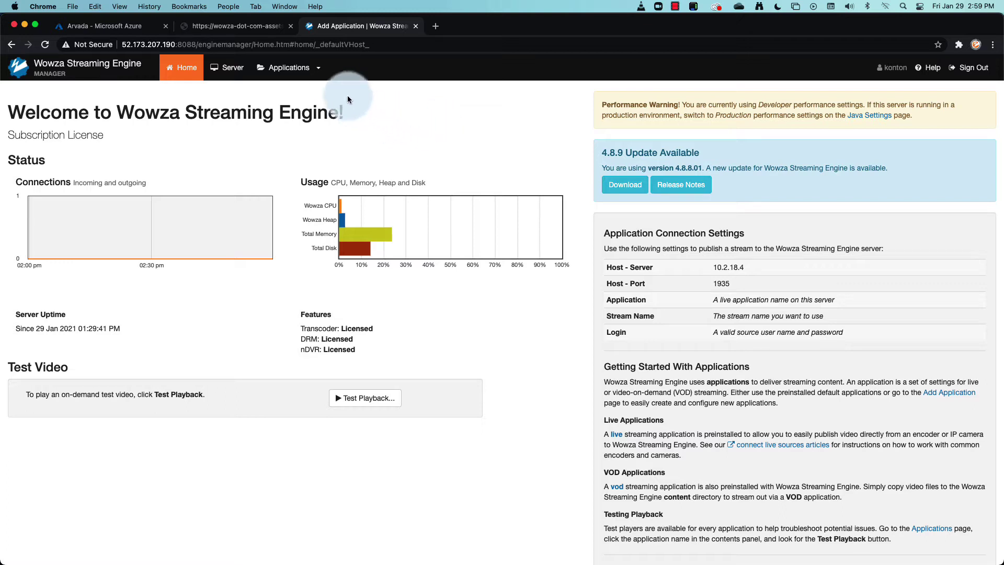
- Add a single-server VOD application named 'Example' from the Applications page
left_click(320, 70)
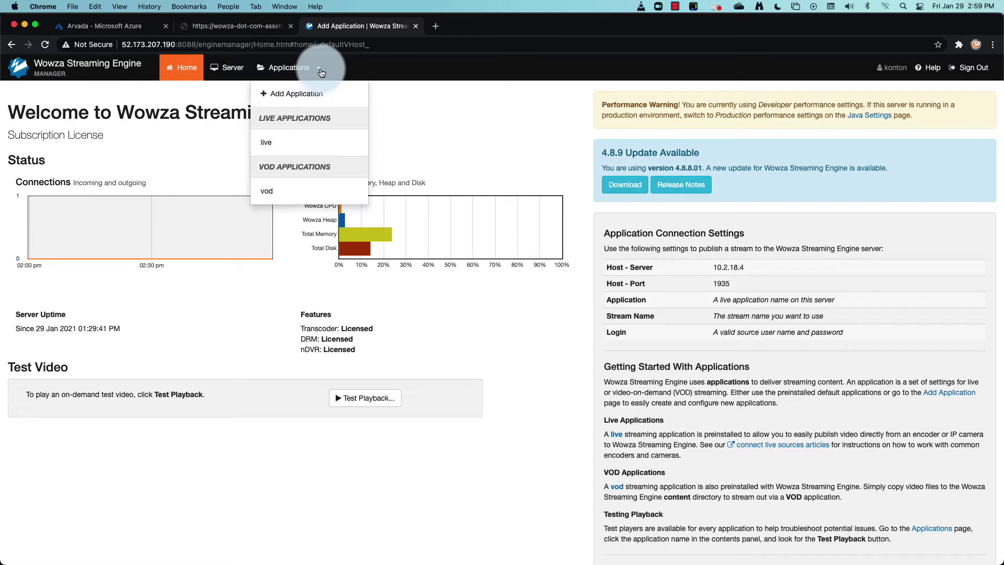
left_click(293, 94)
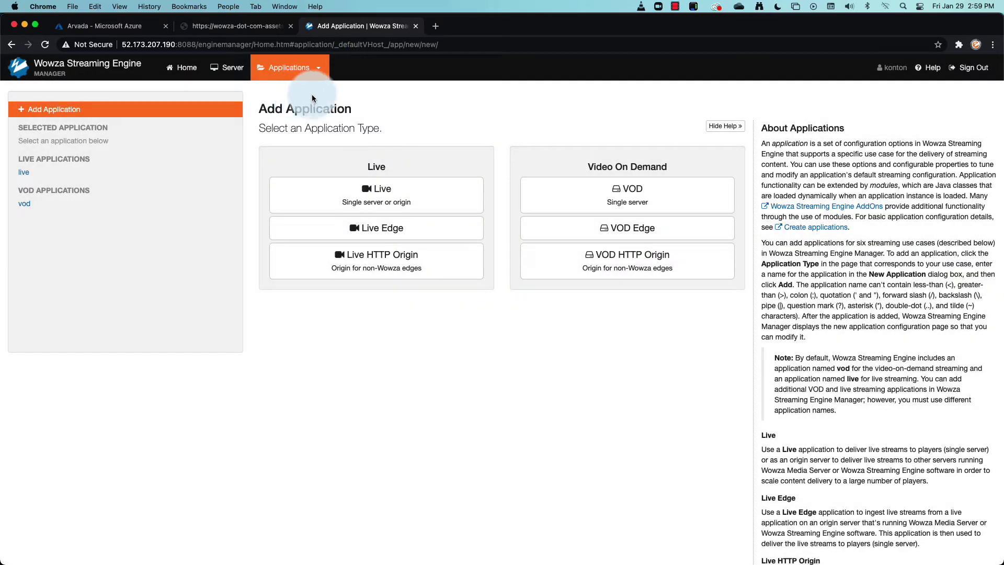
left_click(614, 196)
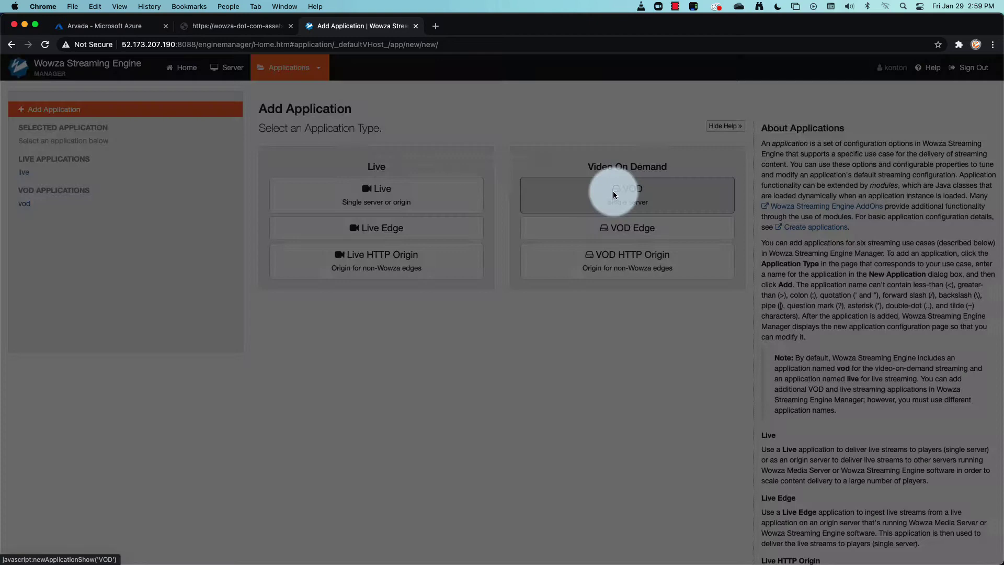
type("Example")
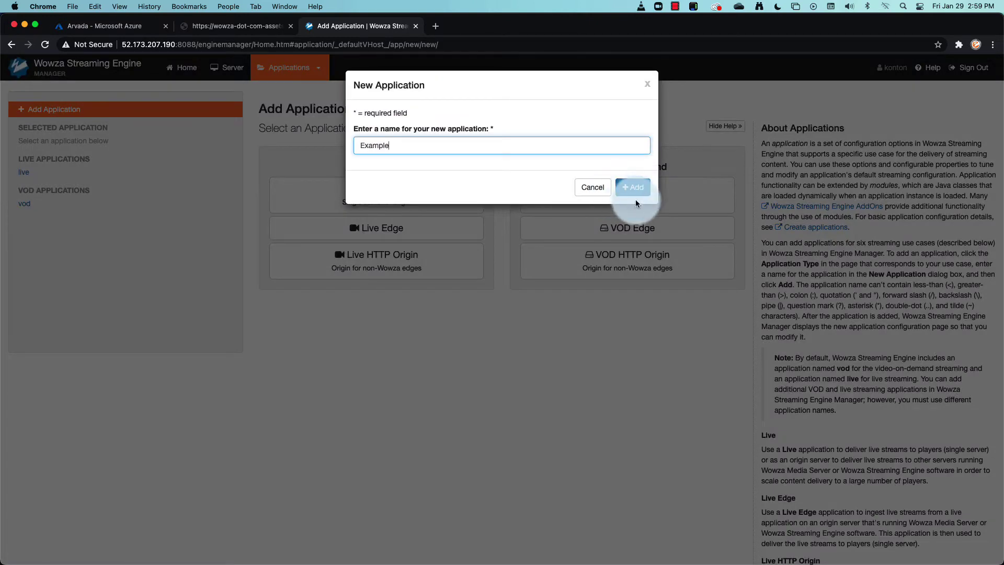
left_click(638, 192)
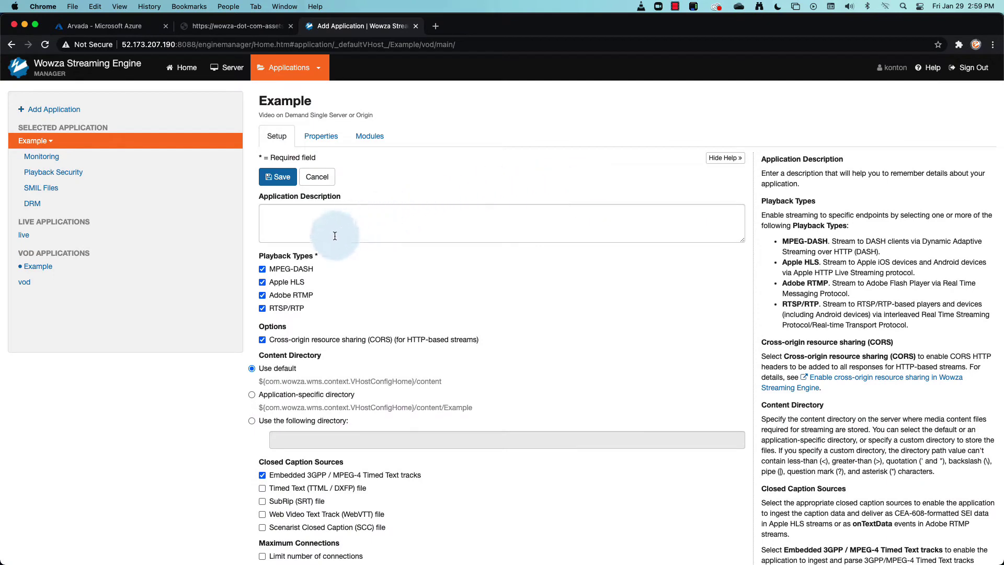
- Disable MPEG-DASH, Adobe RTMP and RTSP/RTP playback, enable SubRip (SRT) captions, and save Example
left_click(291, 268)
left_click(290, 295)
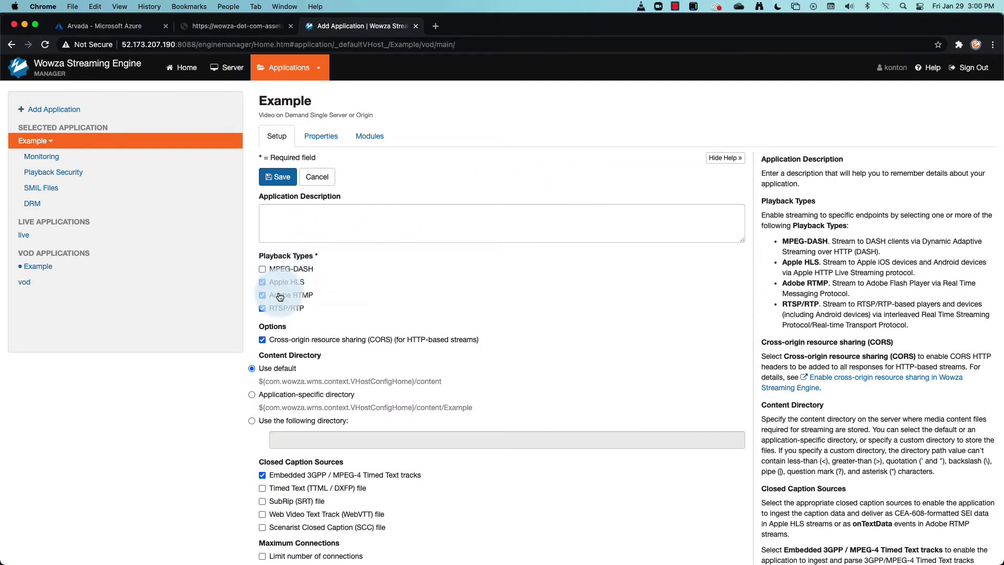
scroll(284, 308, "down", 1)
left_click(284, 301)
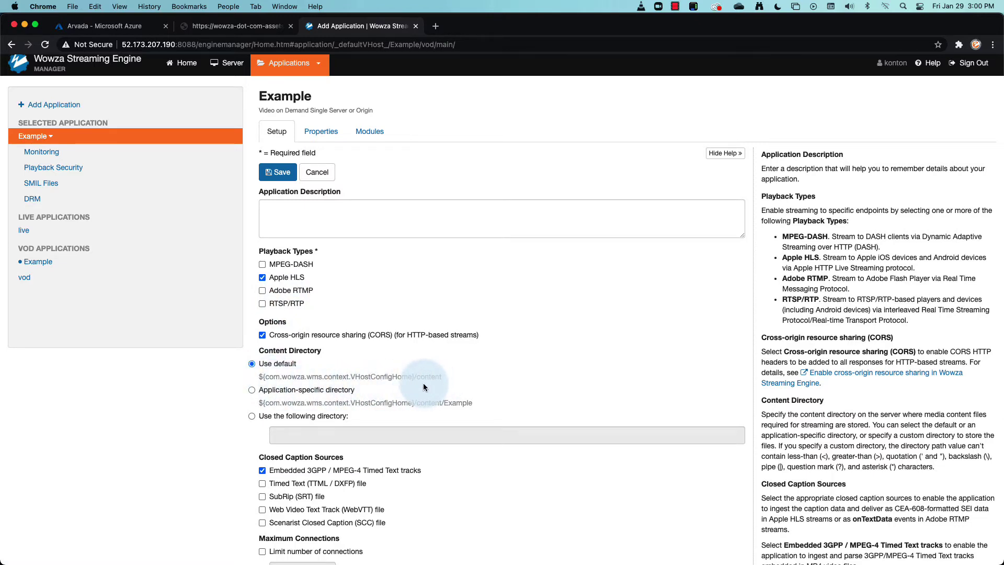
scroll(424, 387, "down", 3)
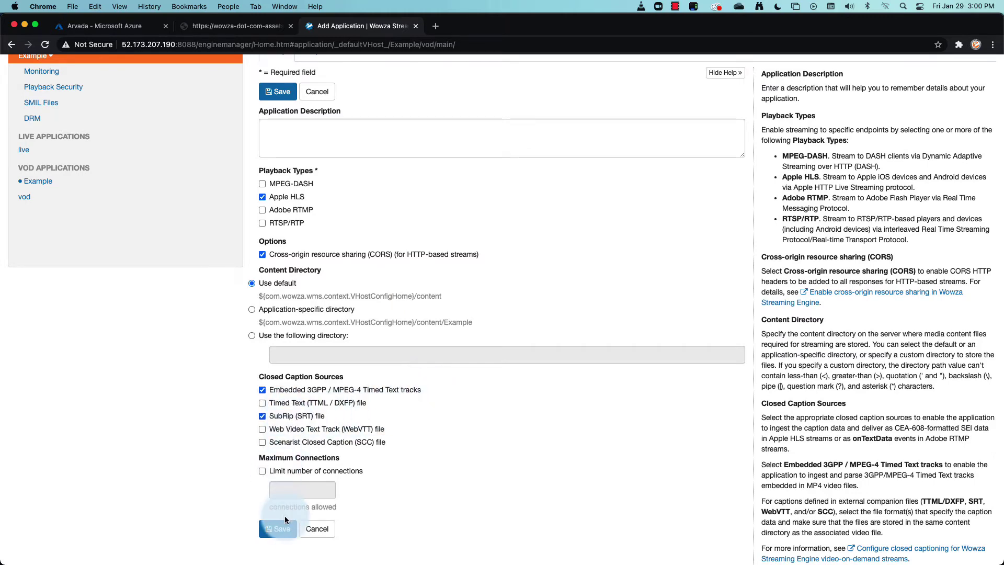
left_click(278, 528)
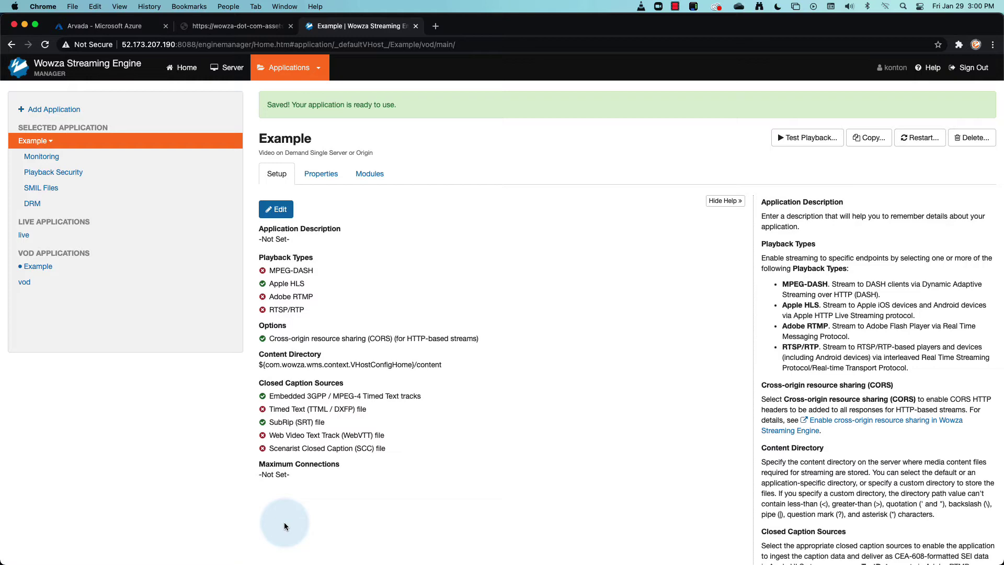
- Point Test Playback at 52.173.207.190:1935 and copy Example's HLS stream URL for VLC
left_click(804, 142)
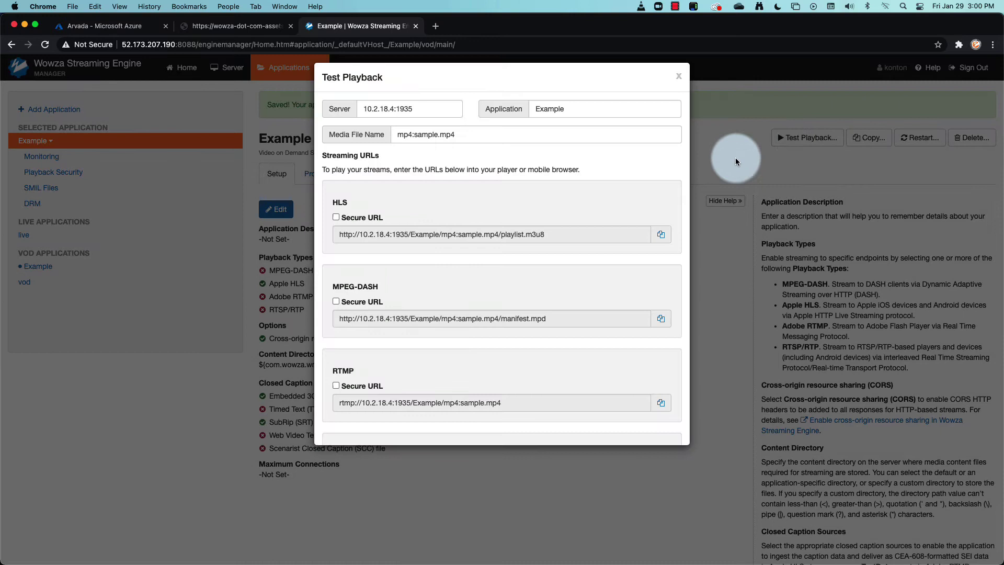
left_click(175, 47)
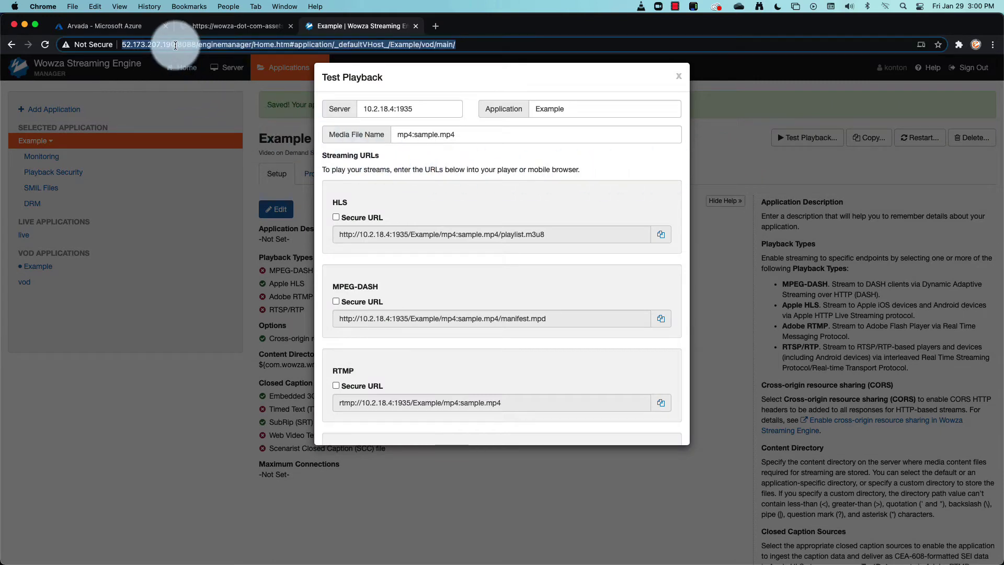
left_click_drag(175, 47, 123, 46)
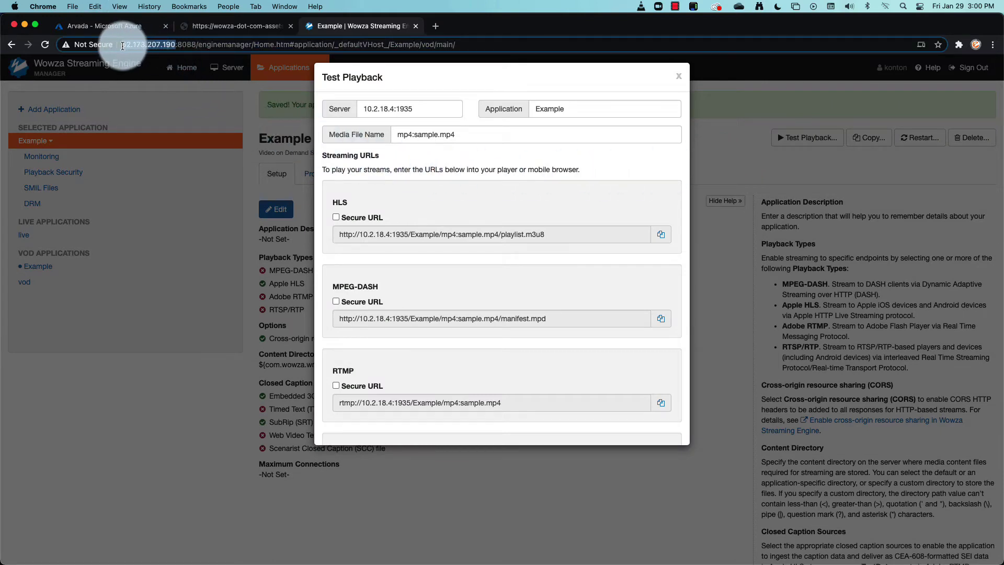
key("super+c")
double_click(384, 109)
key("super+v")
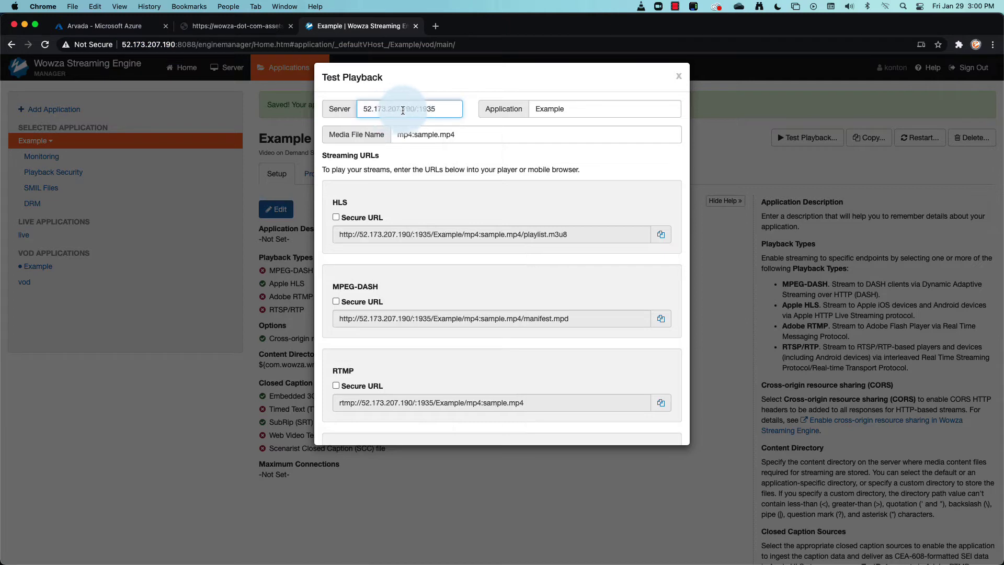
left_click(418, 109)
key("BackSpace")
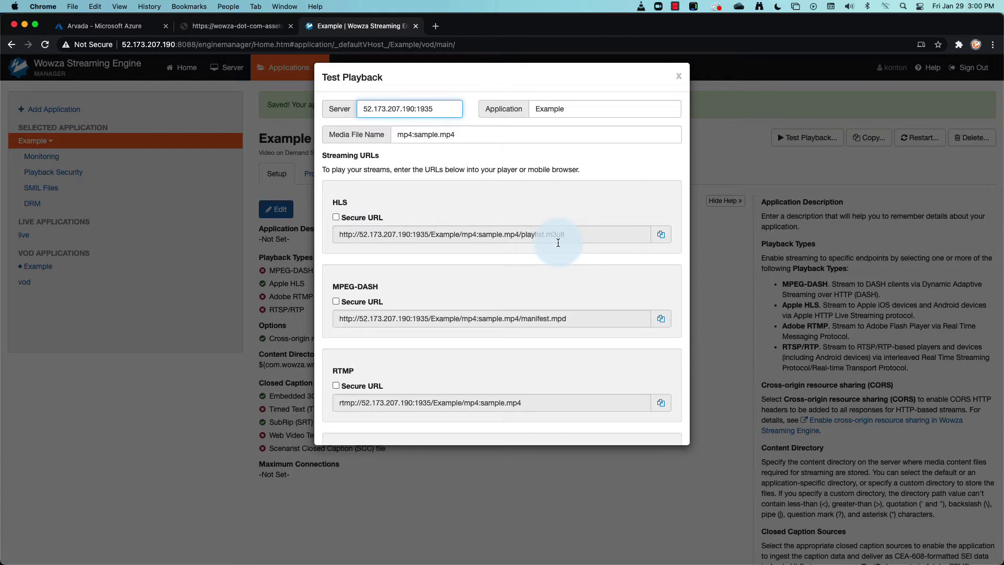
left_click(659, 235)
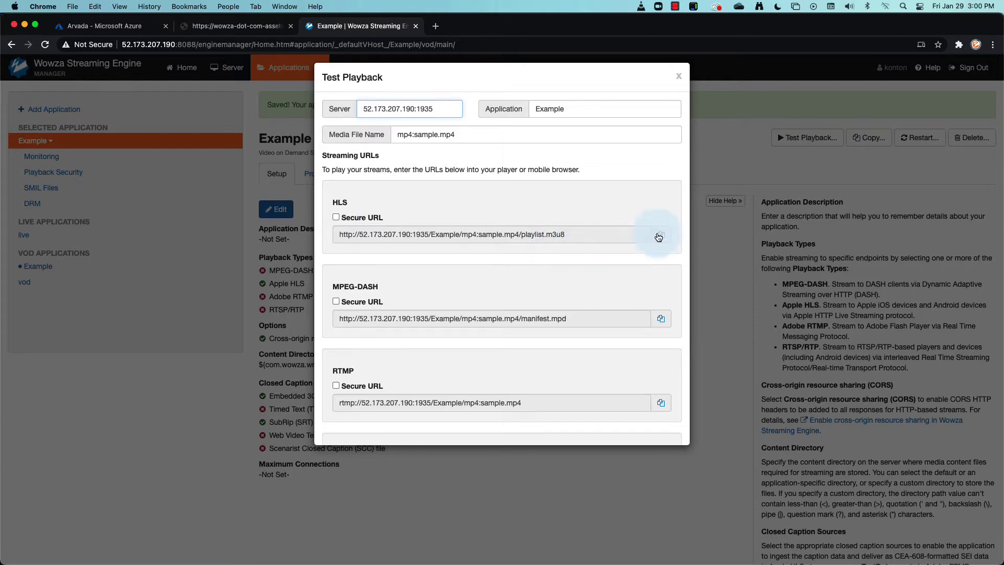
key("super+Tab")
key("super+Tab")
key("super+Tab")
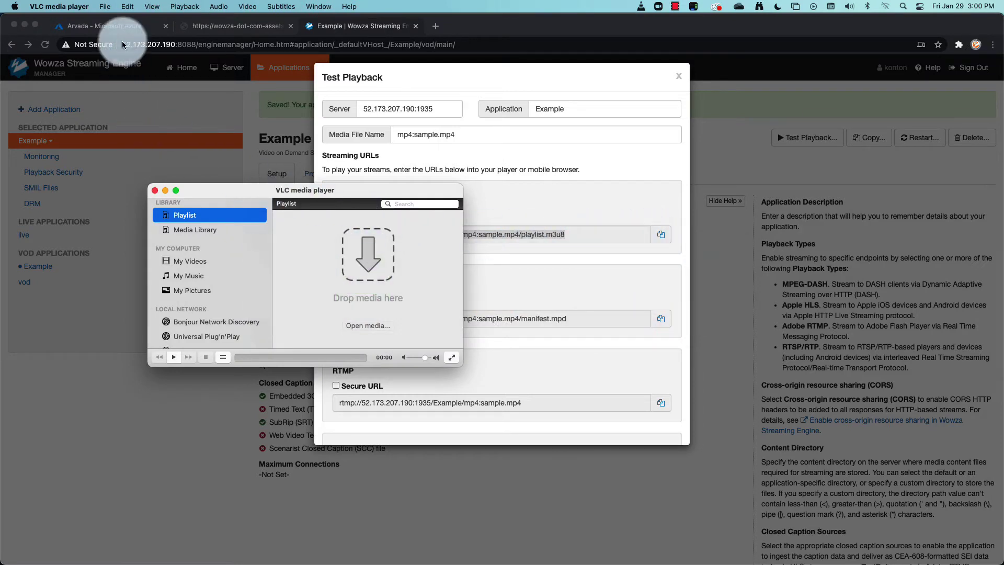
- Play the copied HLS URL as a VLC network stream, skipping to about 2:35 and 6:28
left_click(105, 9)
left_click(121, 60)
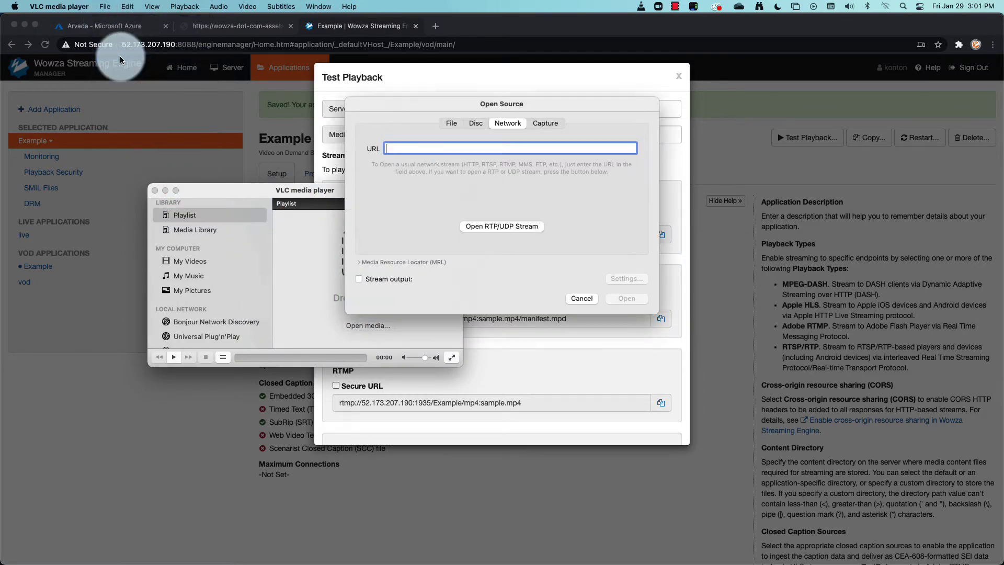
left_click(397, 150)
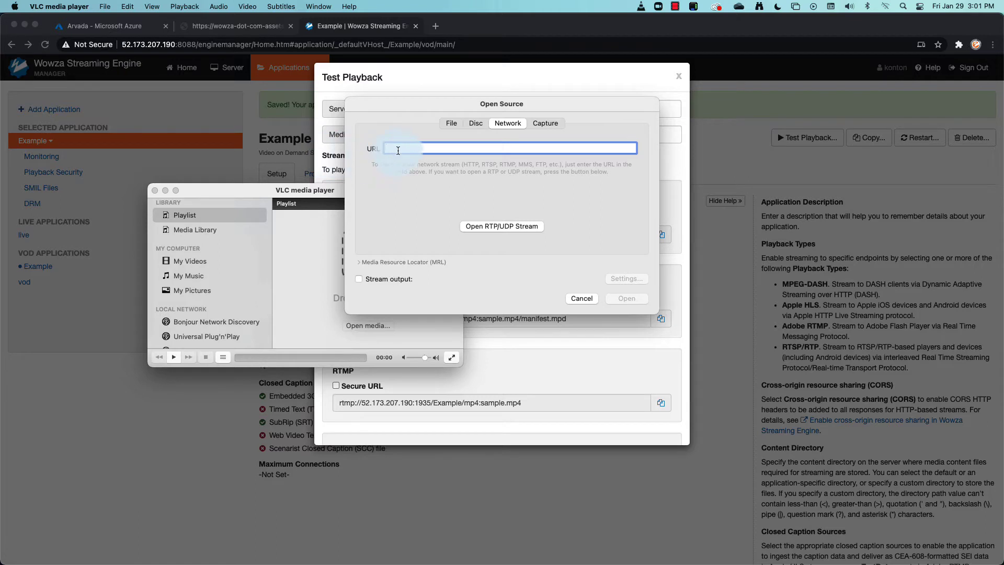
key("super+v")
left_click(621, 299)
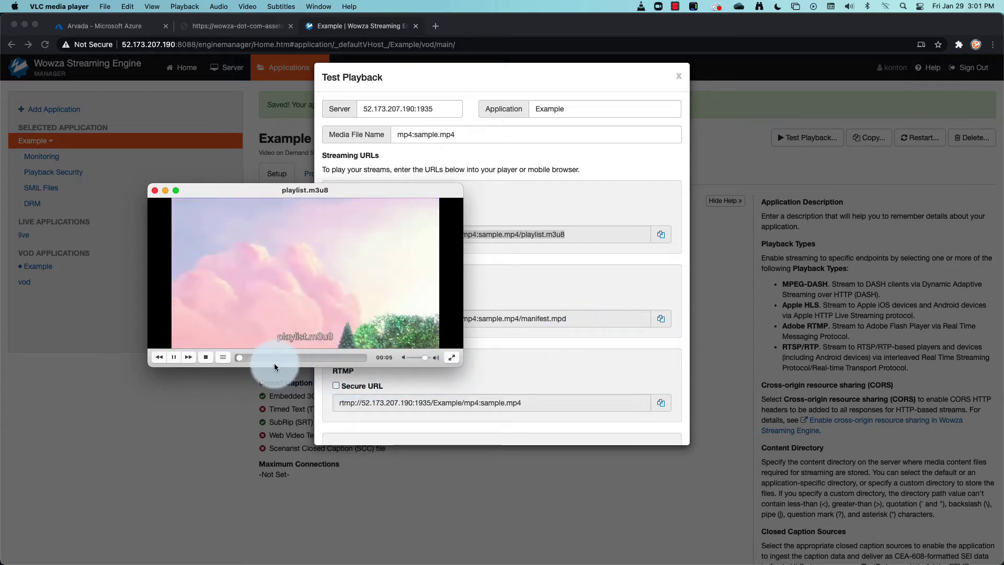
left_click(268, 361)
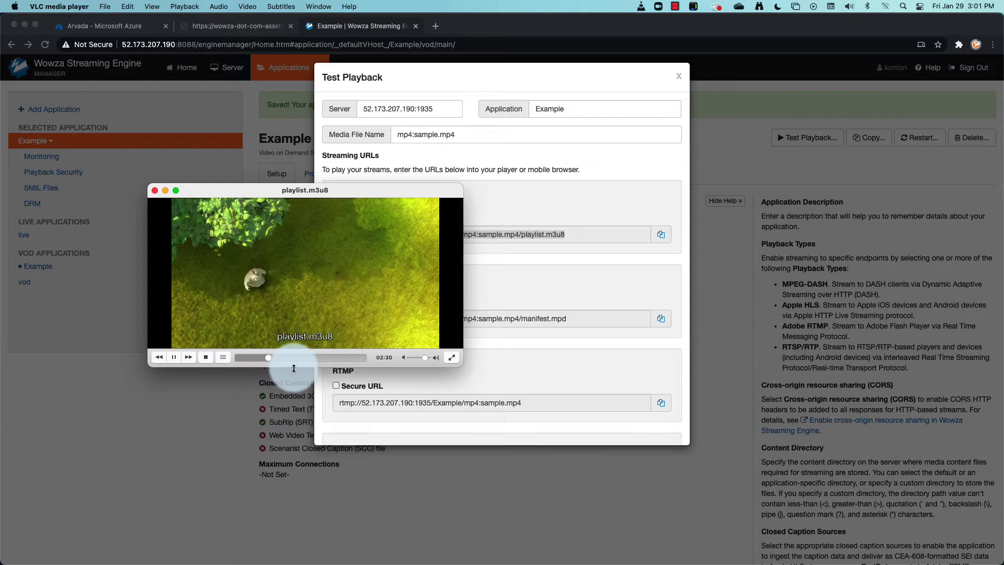
left_click(315, 360)
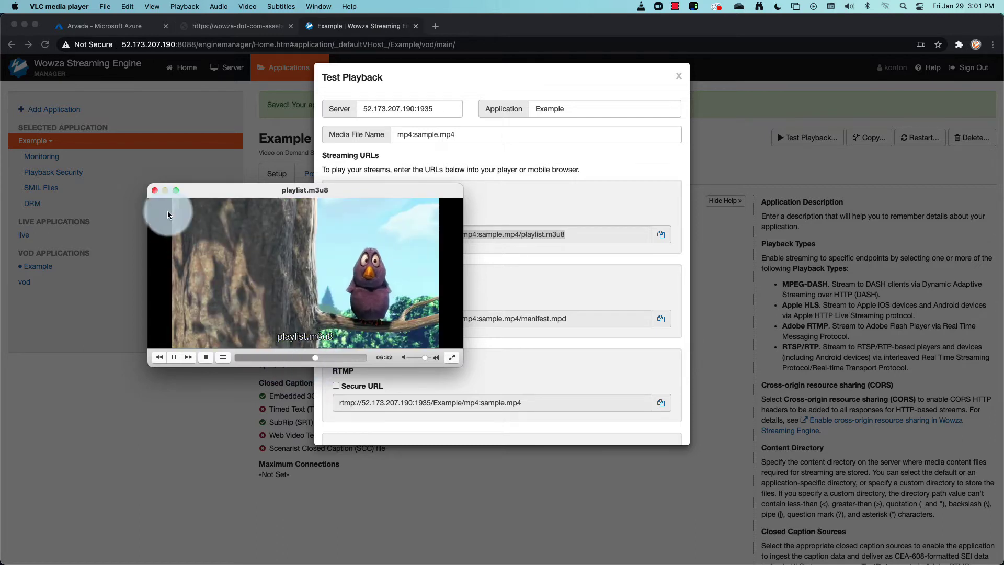
- Close VLC and the test panel, then select the full S3 address of death_of_flash.mp4
left_click(155, 191)
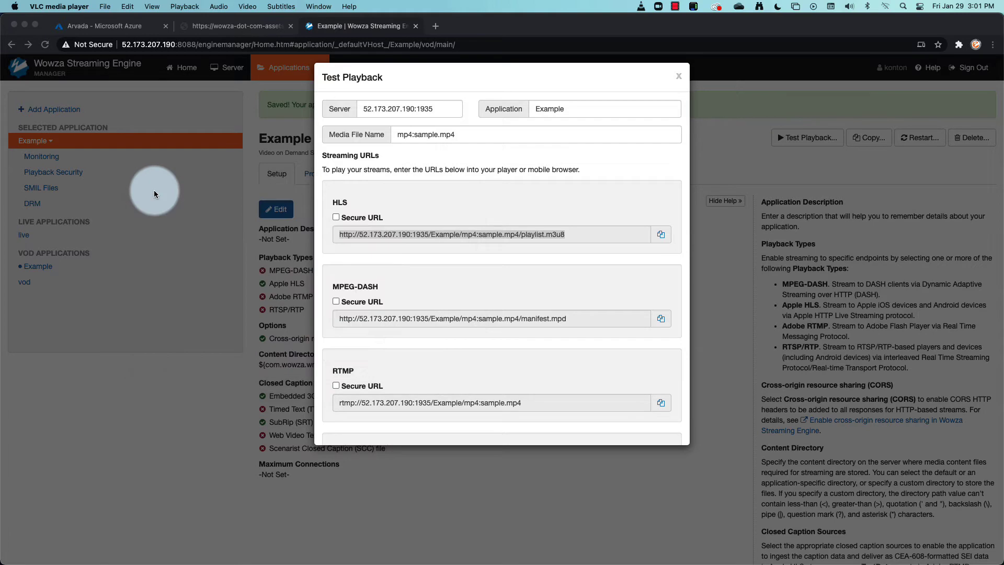
left_click(678, 77)
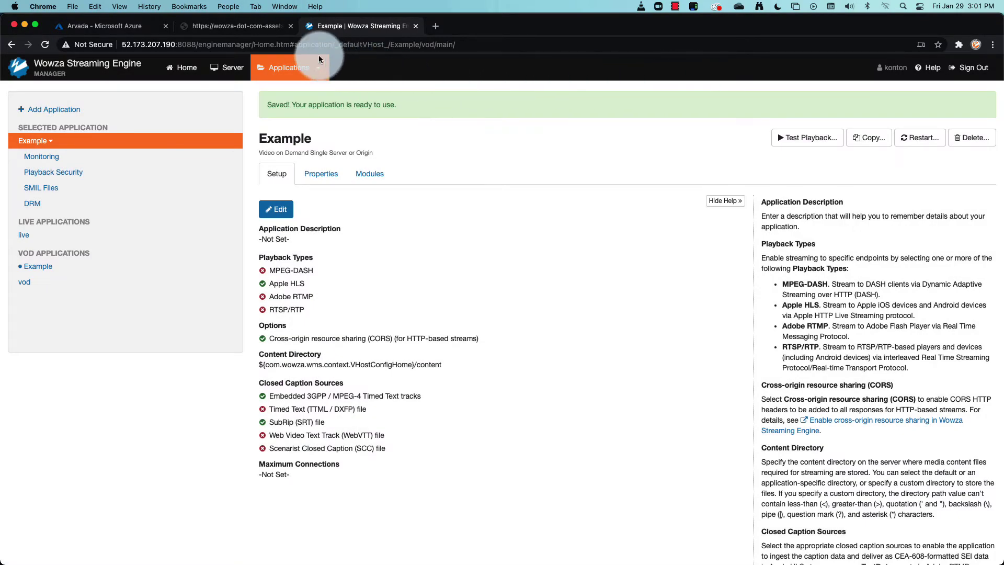
left_click(264, 30)
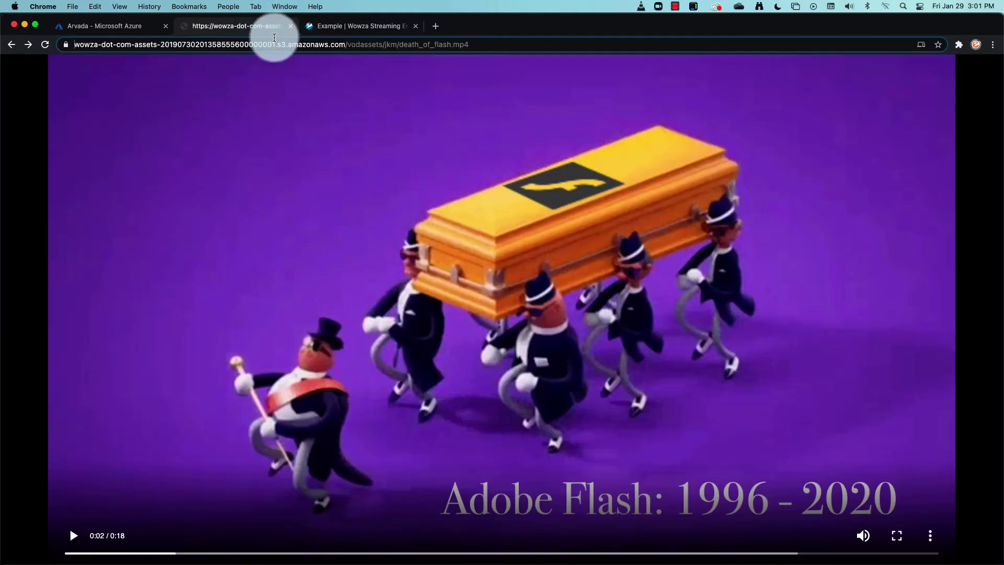
left_click(488, 46)
left_click_drag(488, 46, 56, 46)
key("super+c")
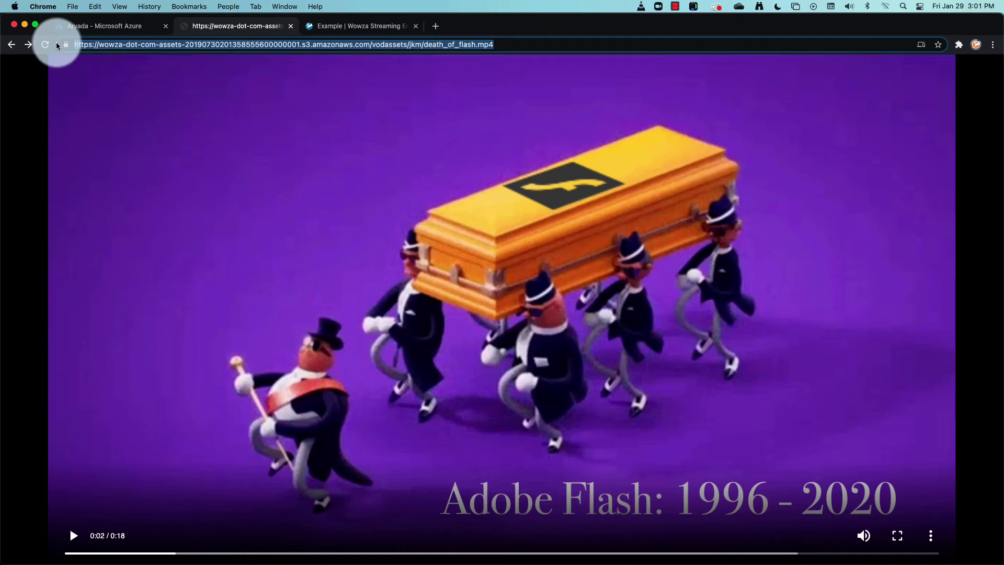
- Go to Server > Media Cache > Sources and begin adding a new media cache source
left_click(351, 30)
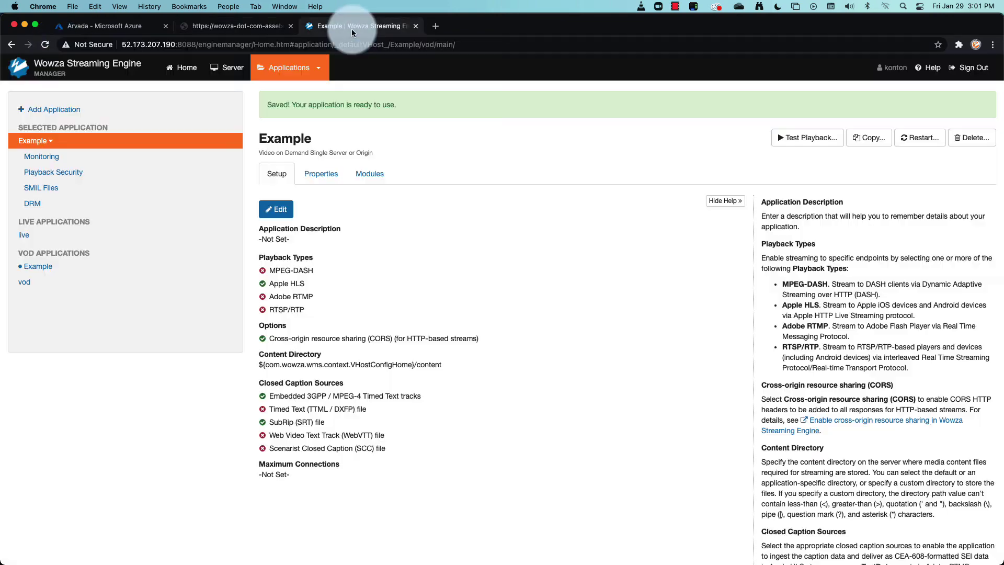
left_click(229, 68)
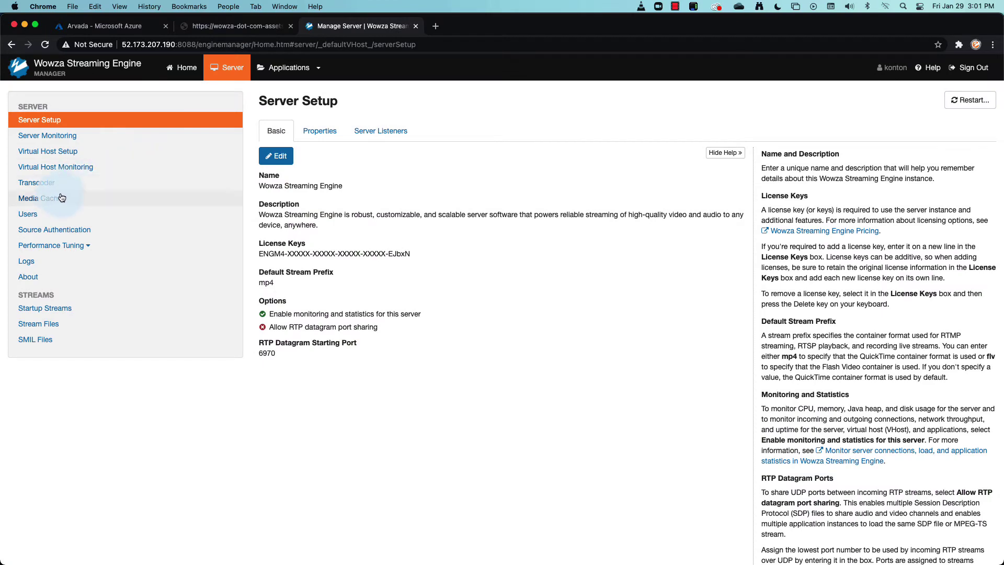
left_click(59, 199)
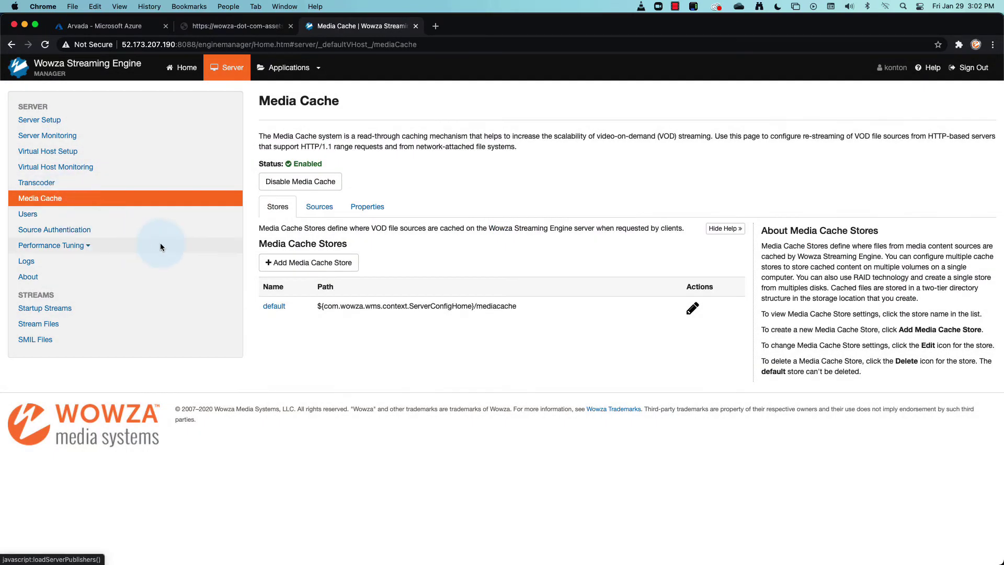
left_click(322, 209)
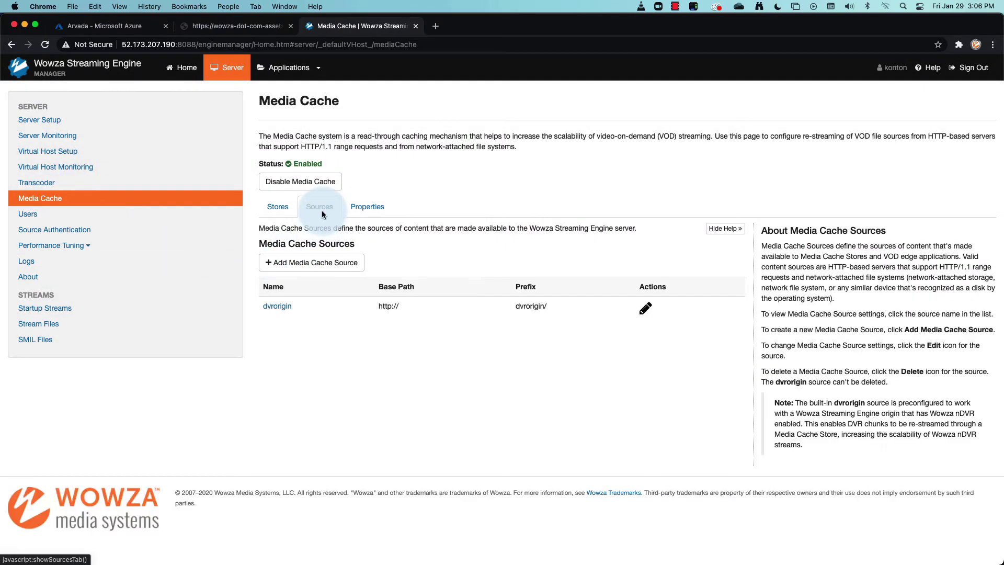
left_click(312, 264)
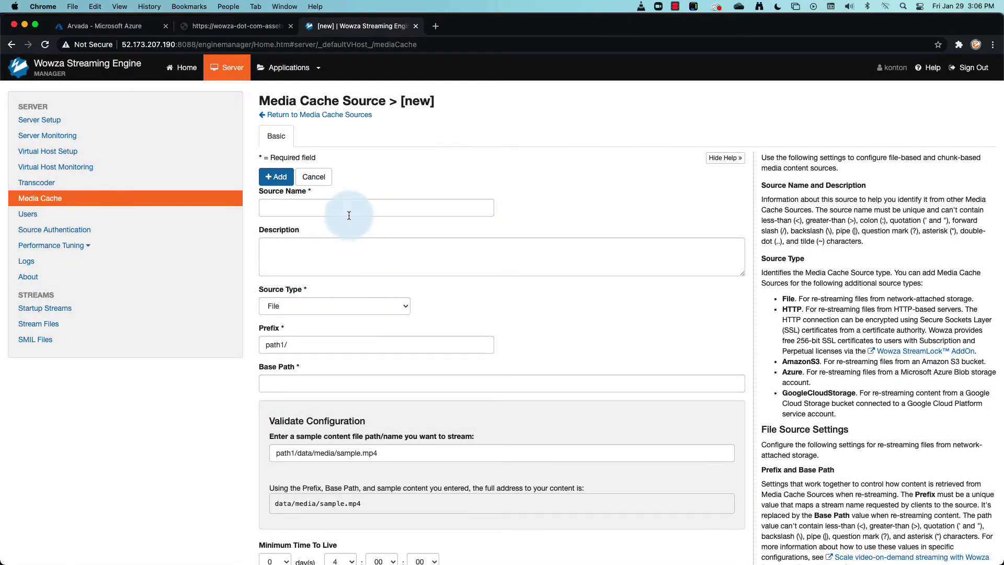
- Name the source testS3, set its type to AmazonS3, and set prefix testS3/
left_click(349, 211)
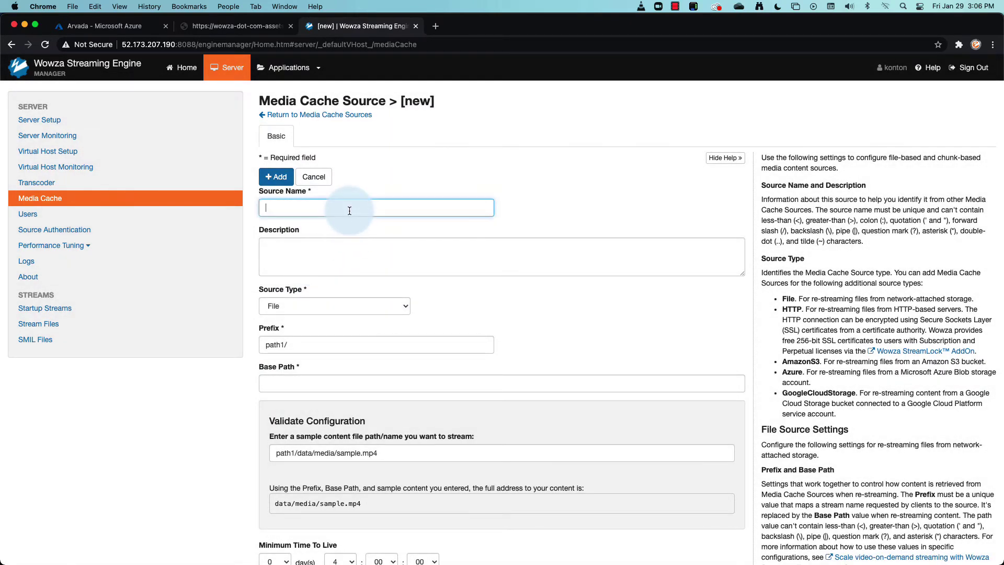
left_click(328, 304)
left_click(285, 330)
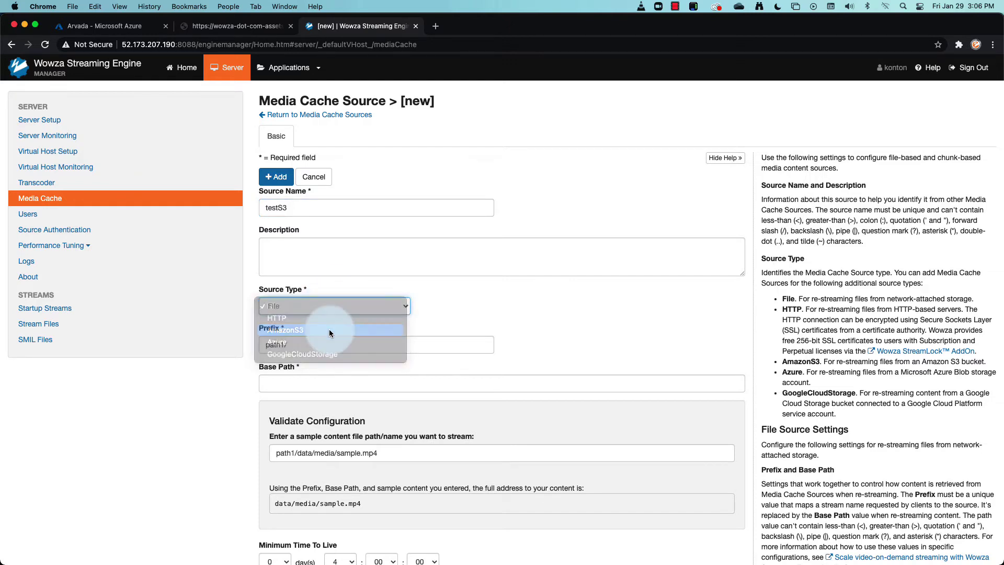
left_click_drag(329, 345, 254, 346)
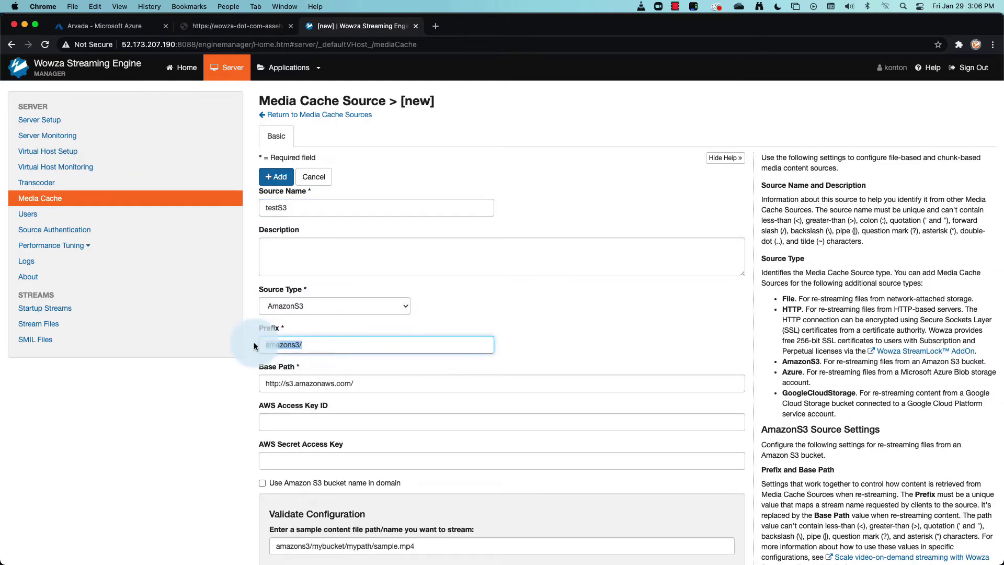
type("testS3/")
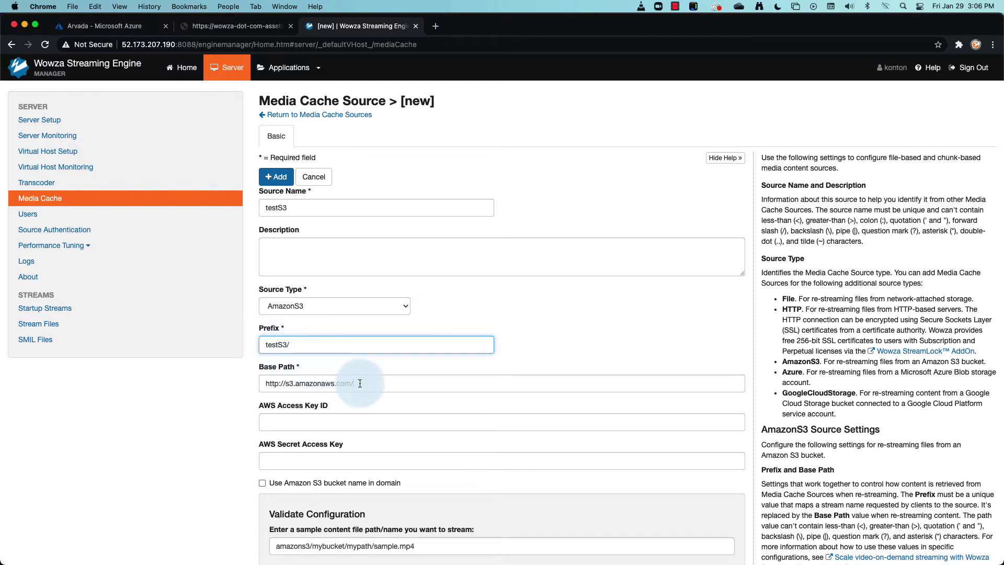
- Set the base path to the S3 bucket address, trimmed from the video URL, and add the source
left_click_drag(382, 383, 262, 384)
key("super+v")
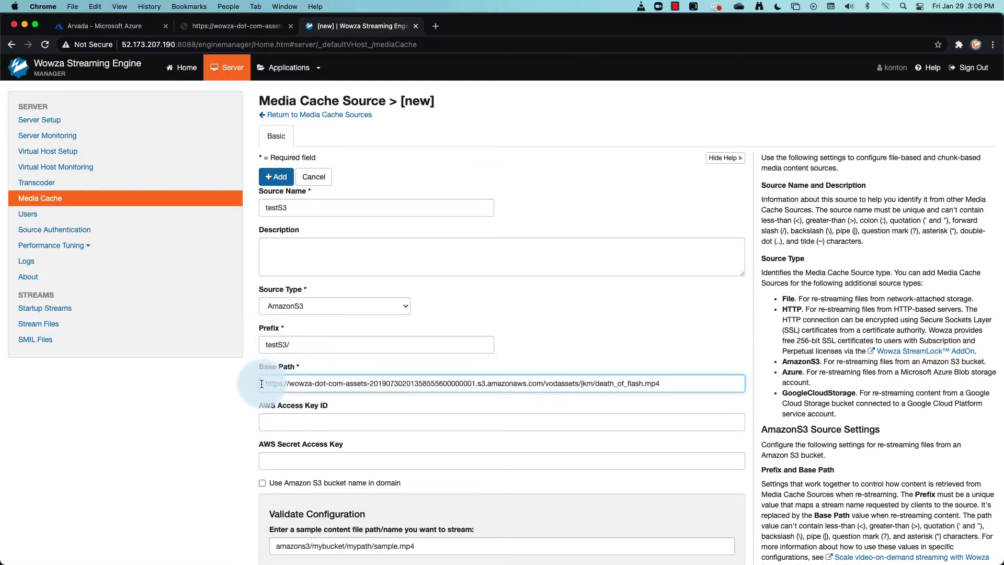
left_click_drag(546, 383, 670, 384)
key("BackSpace")
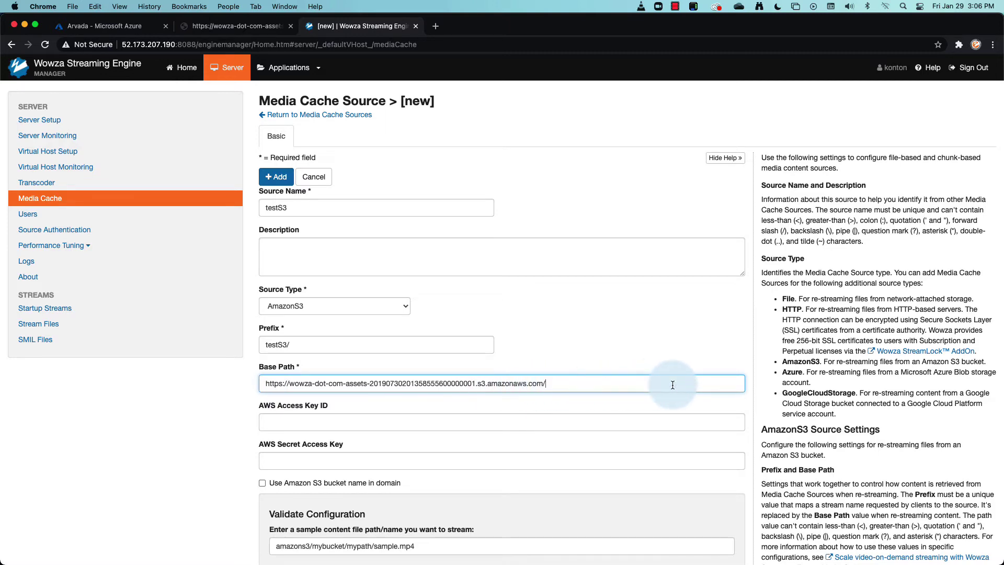
scroll(672, 384, "down", 6)
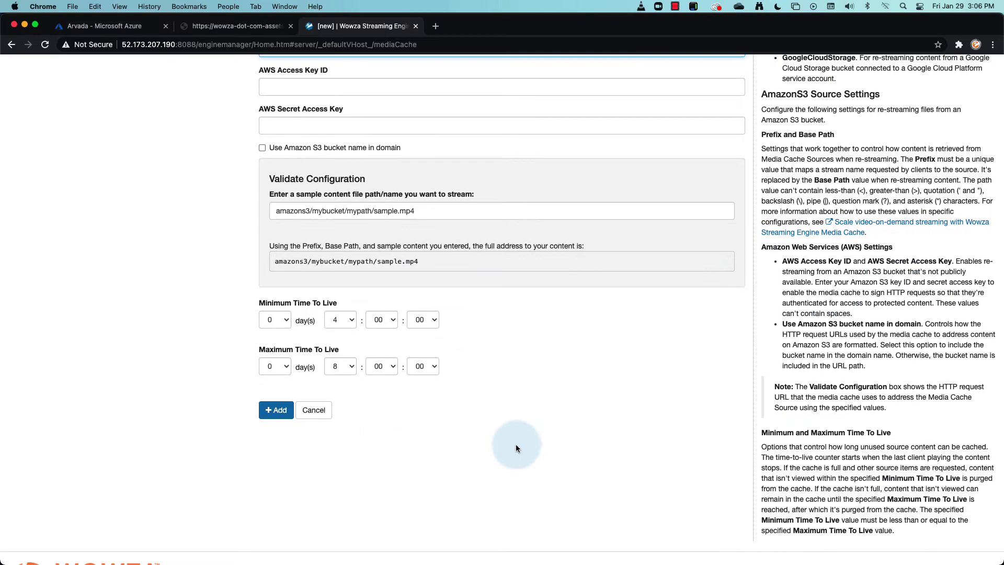
left_click(265, 416)
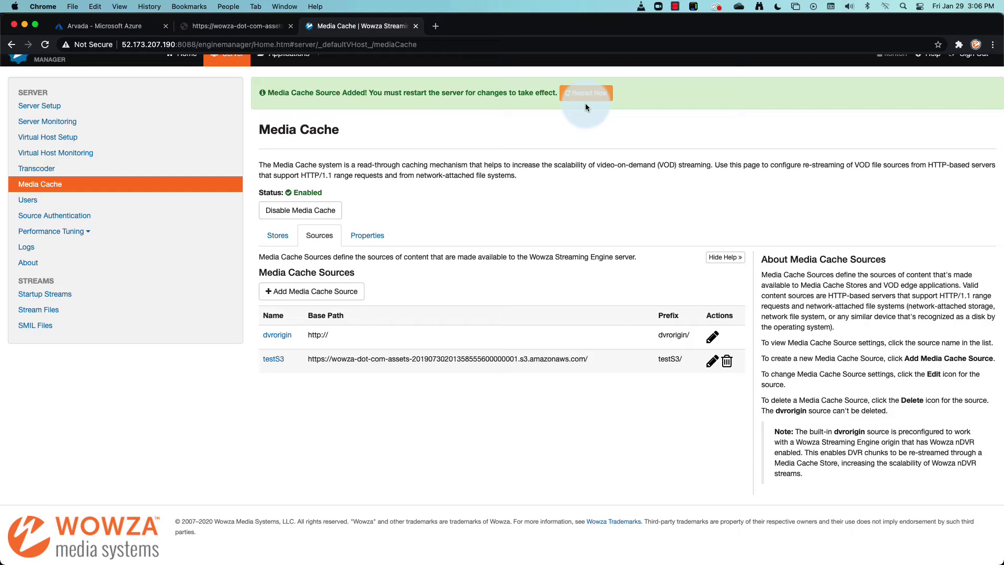
key("super+Tab")
key("super+Tab")
key("super+Tab")
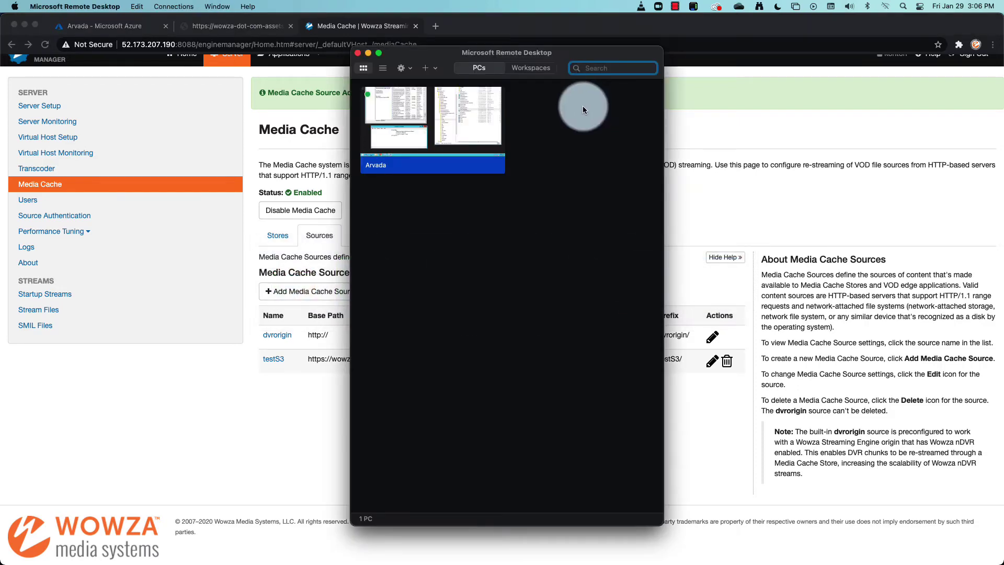
- On the remote Windows server, select the awsSigningVersion snippet and open MediaCache.xml from Wowza's conf folder
double_click(466, 127)
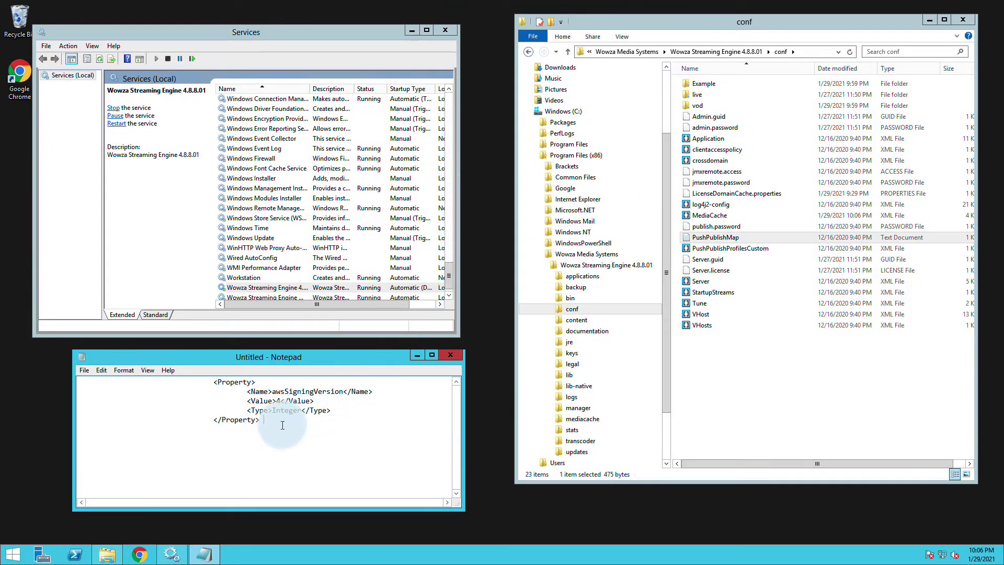
left_click_drag(282, 424, 73, 377)
key("ctrl+c")
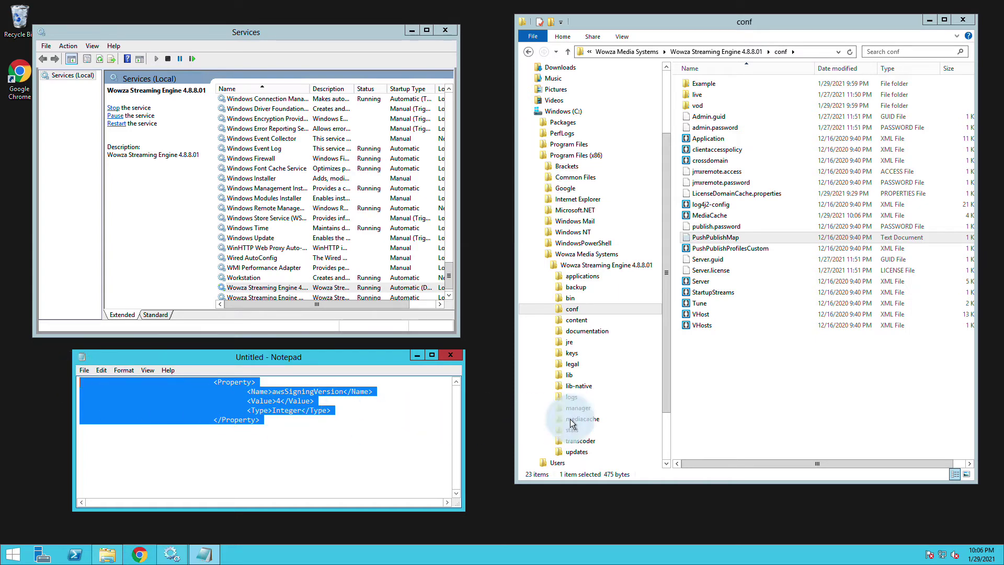
double_click(719, 217)
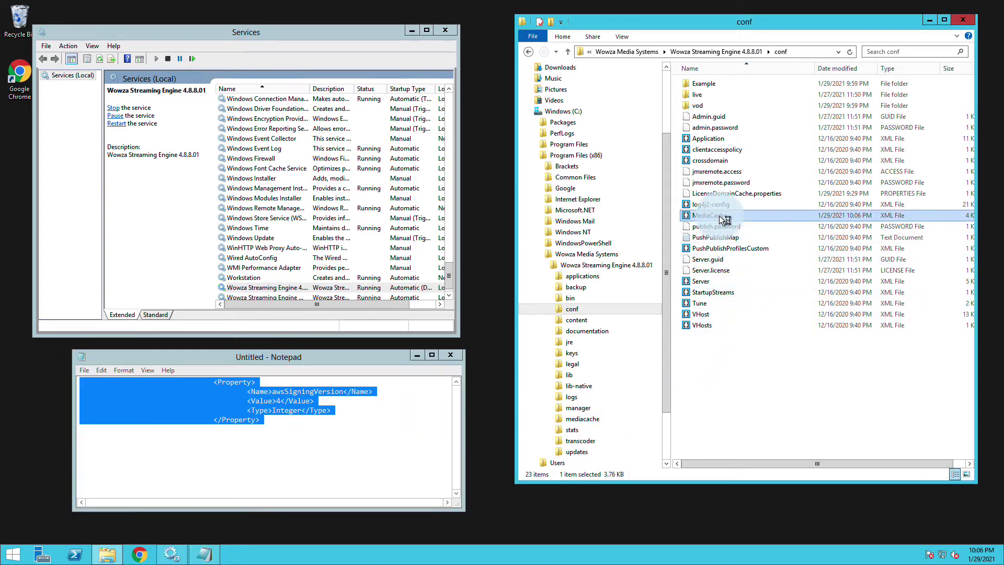
- Insert the awsSigningVersion property (Integer, value 4) into testS3's properties and save MediaCache.xml
scroll(720, 216, "down", 3)
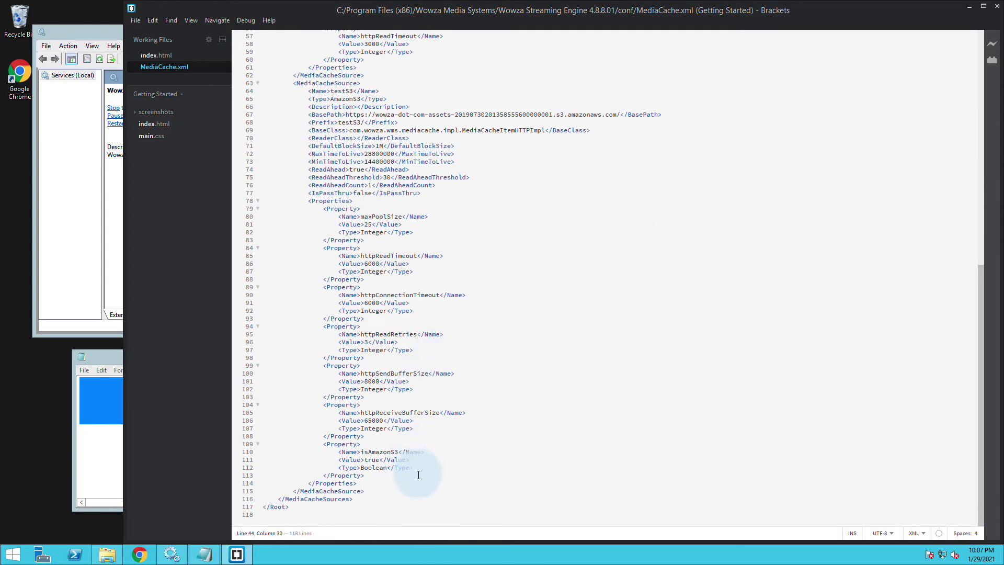
key("ctrl+v")
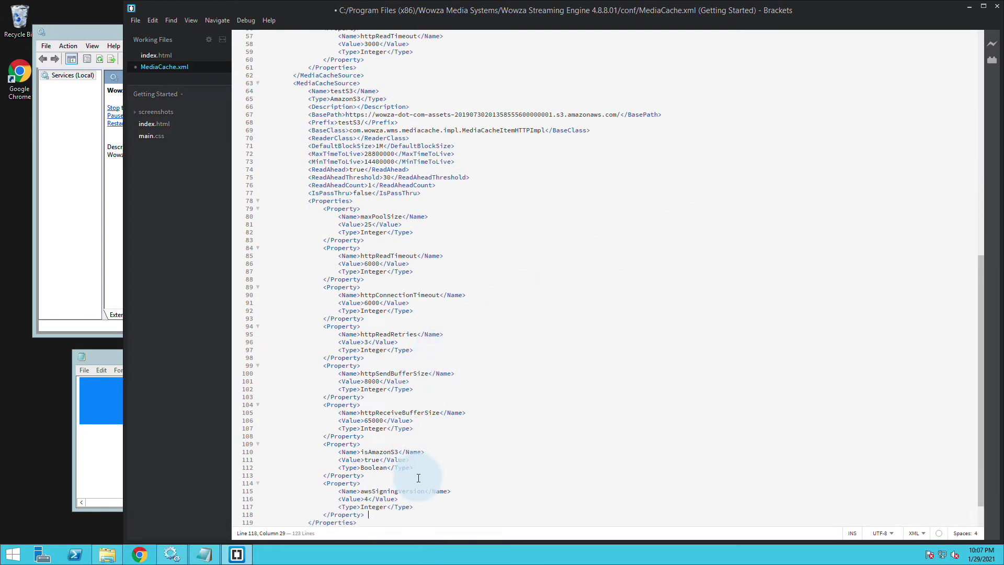
left_click(136, 21)
left_click(142, 105)
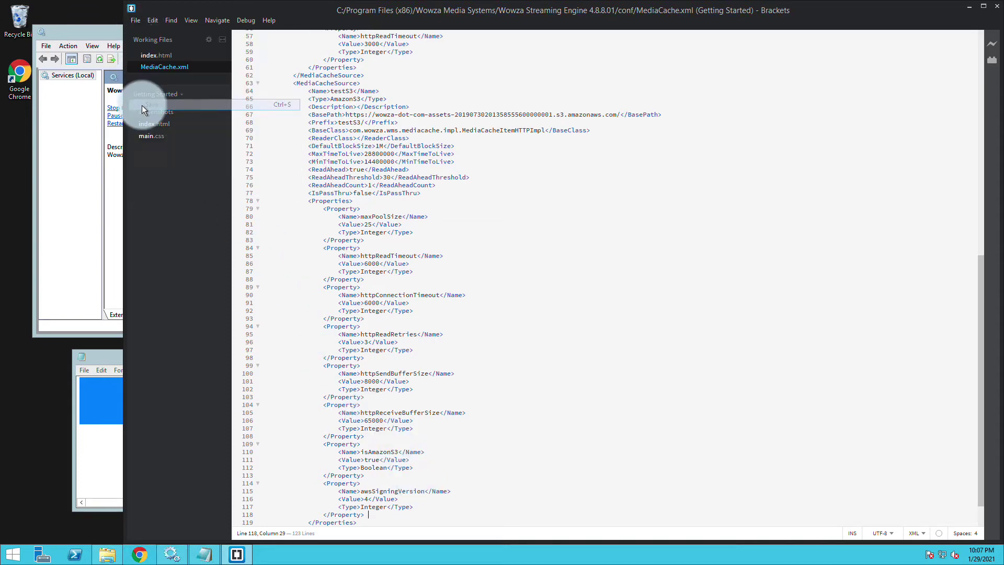
- Stop and start the Wowza Streaming Engine 4.8.8.01 service, then return to Chrome
left_click(108, 172)
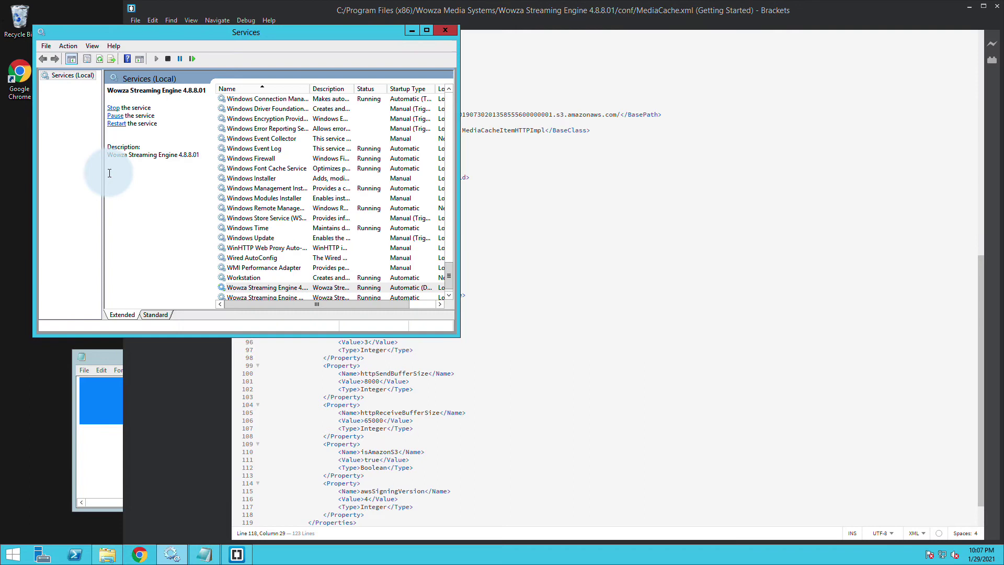
left_click(236, 287)
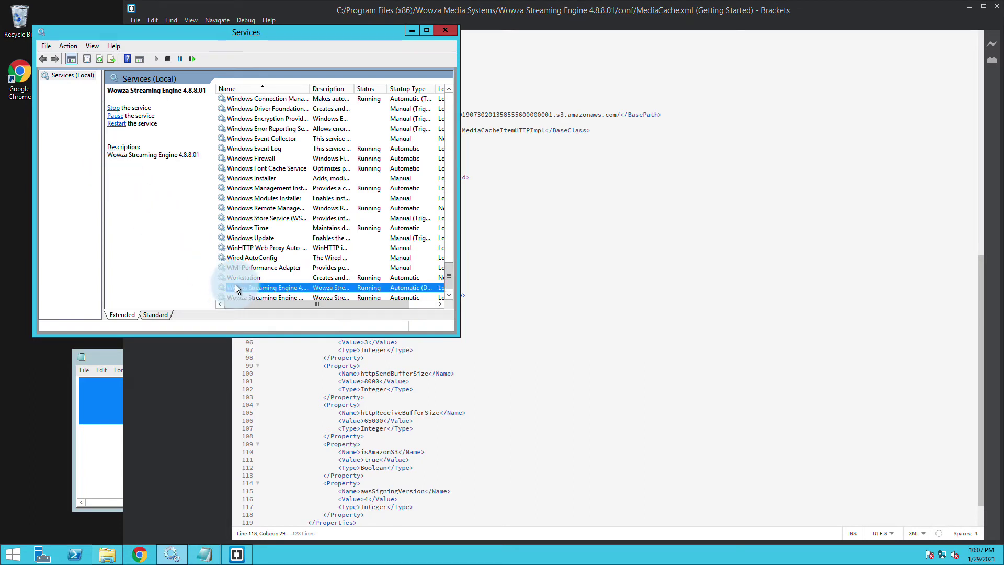
left_click(168, 58)
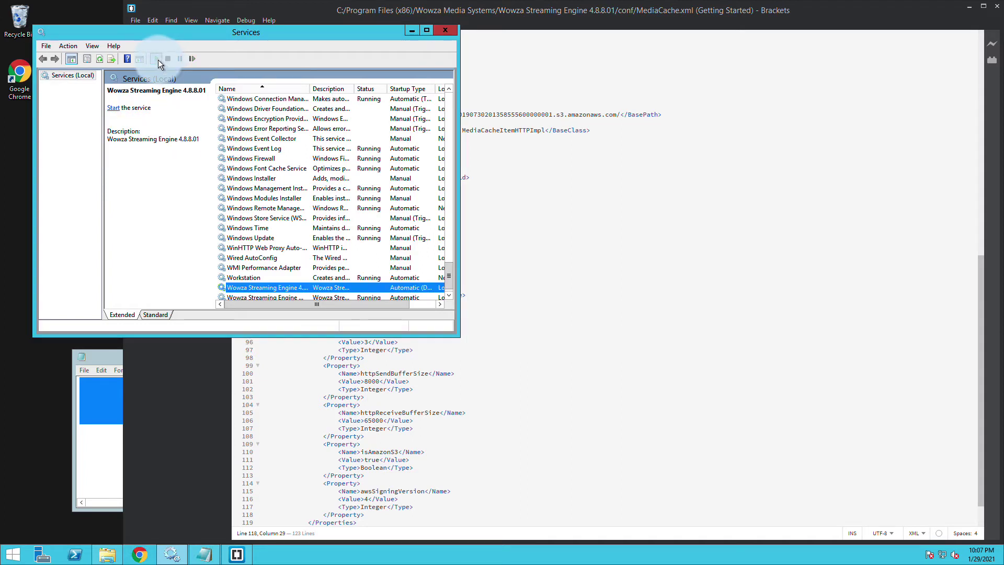
left_click(157, 59)
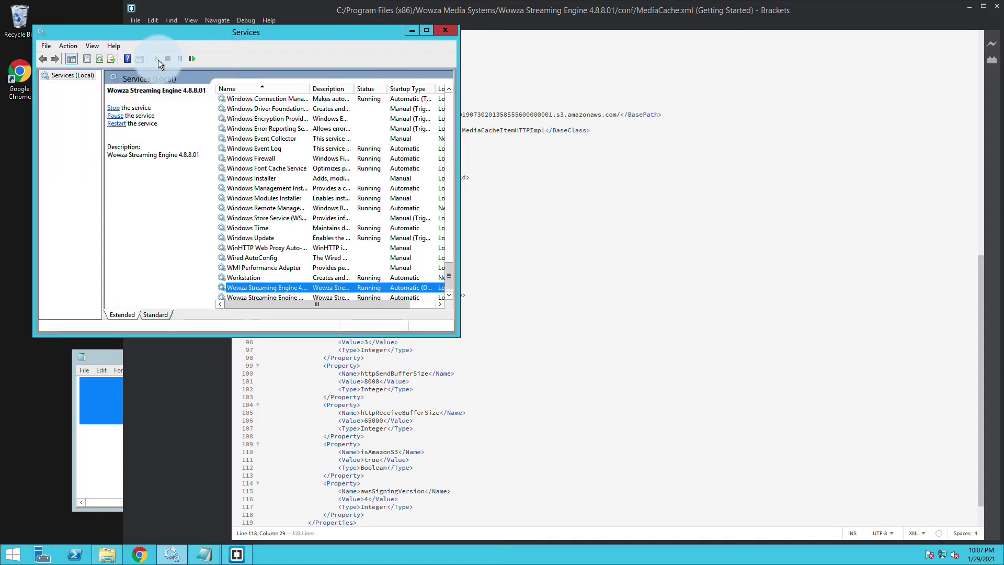
key("super+Tab")
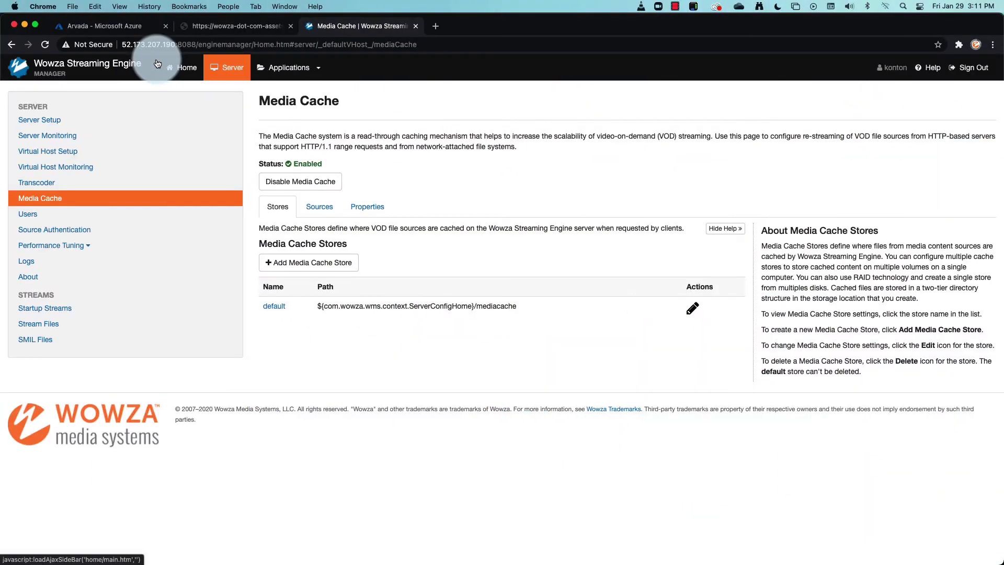
- Add a VOD Edge application named External and save it with All Media Cache Sources selected
left_click(319, 69)
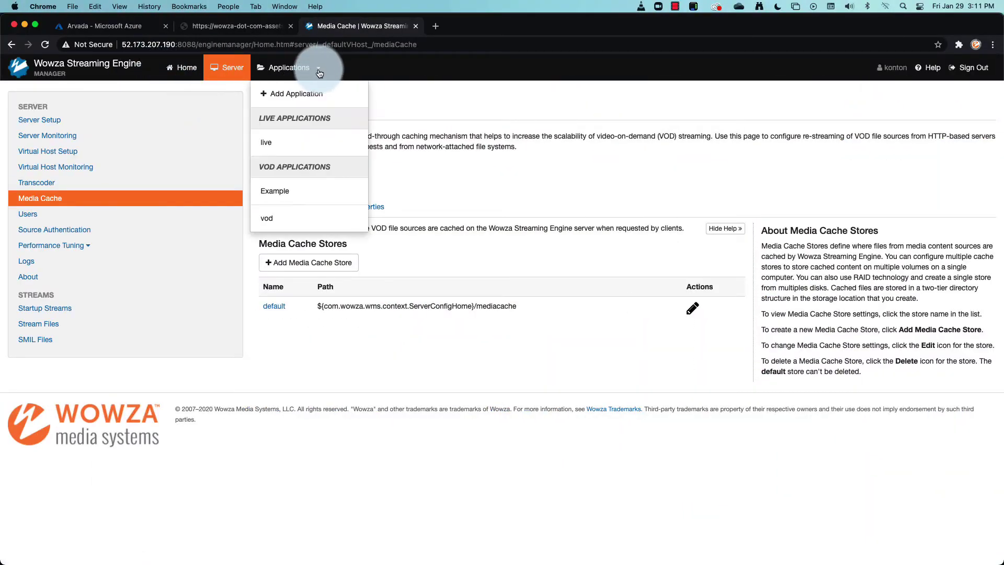
left_click(300, 92)
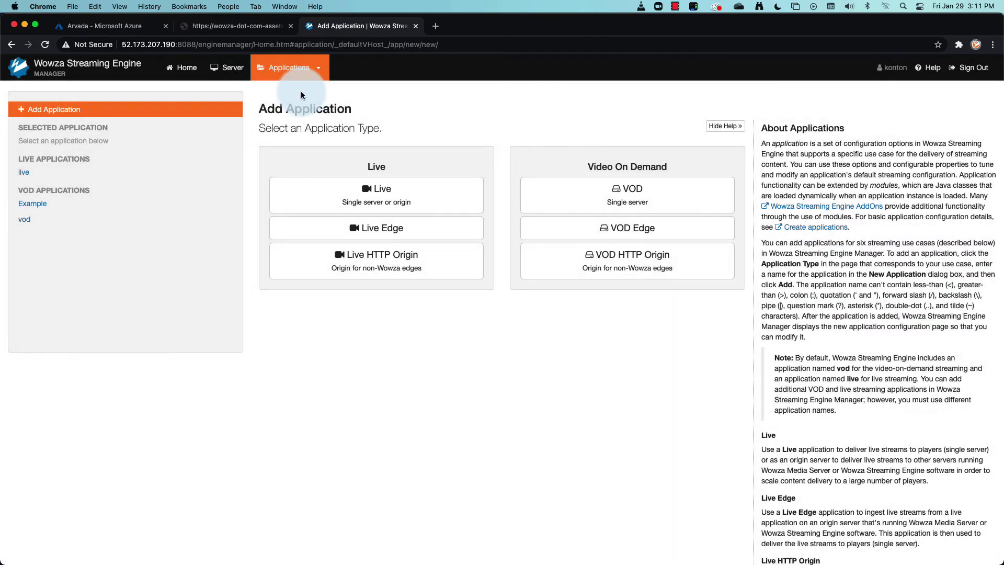
left_click(596, 231)
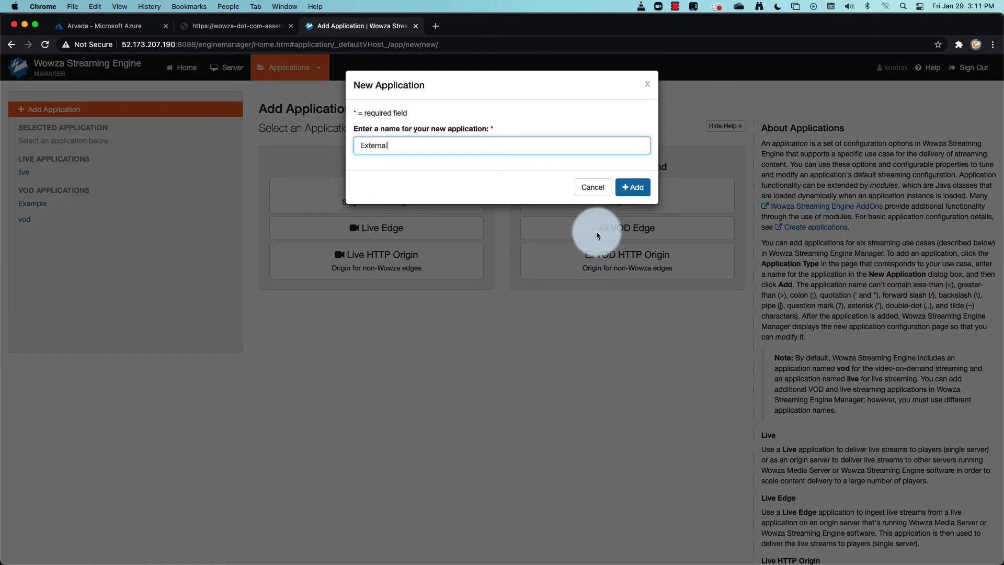
left_click(633, 187)
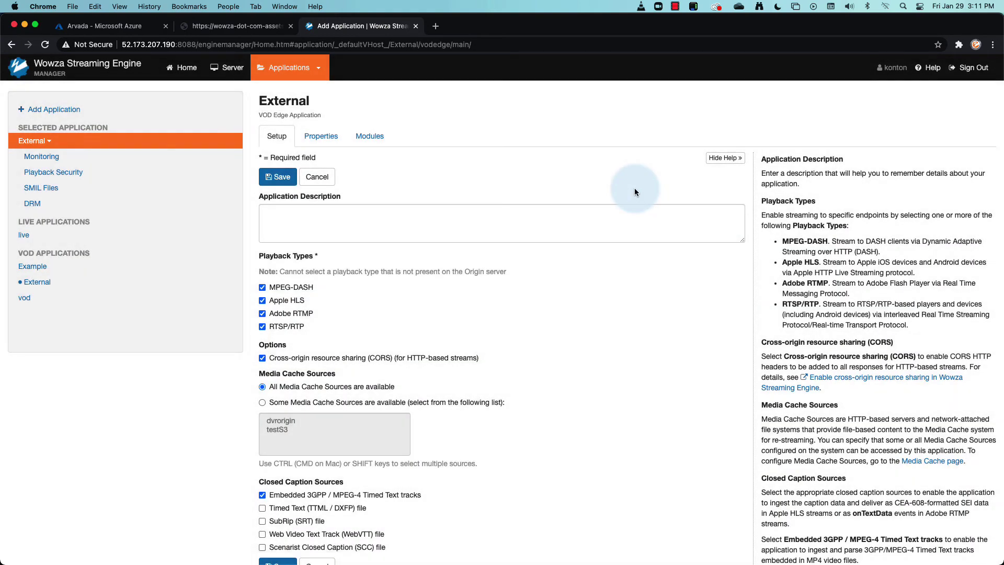
scroll(335, 279, "down", 3)
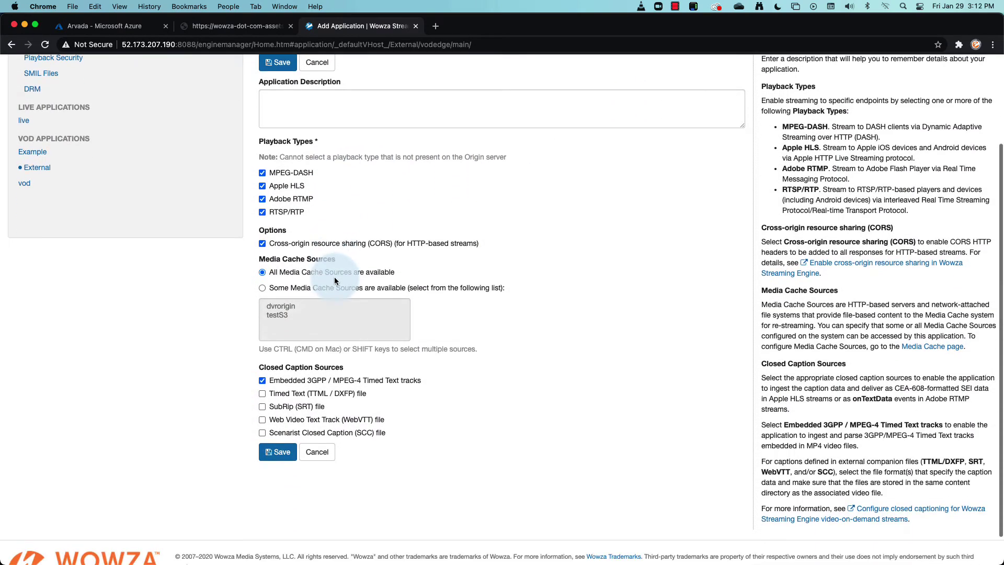
scroll(334, 277, "down", 1)
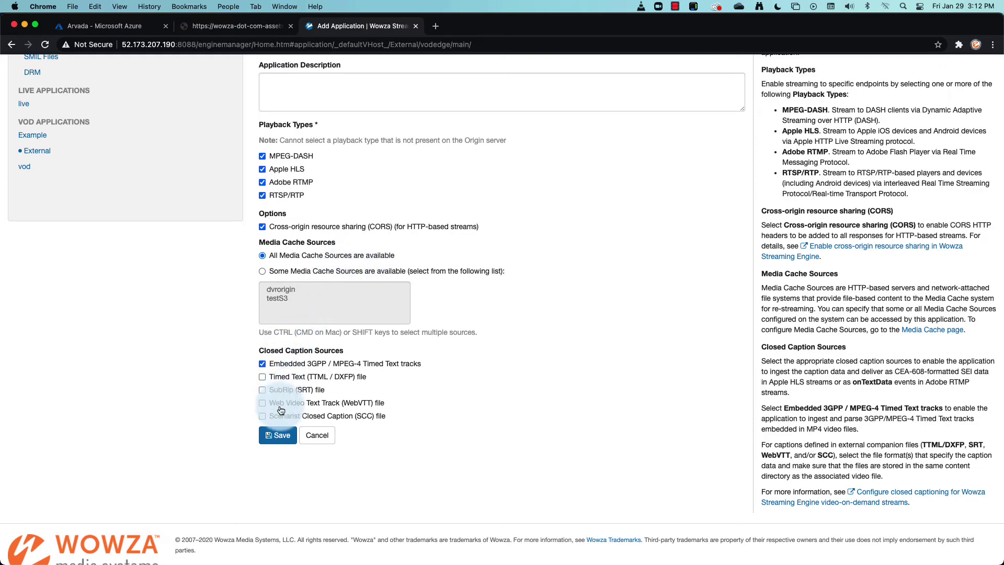
left_click(278, 432)
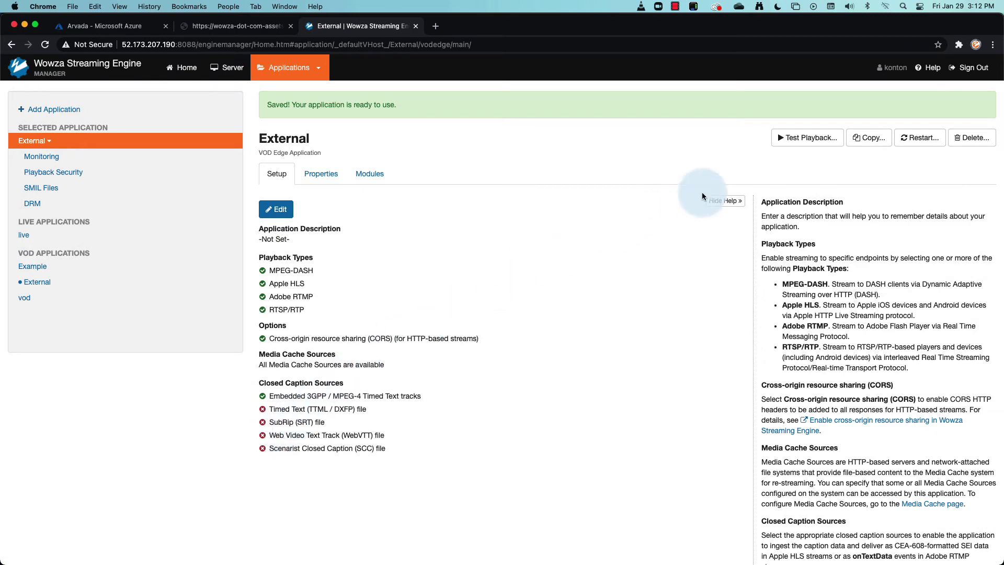
- In Test Playback, set the server to 52.173.207.190 and the application to External/_definst_
left_click(773, 139)
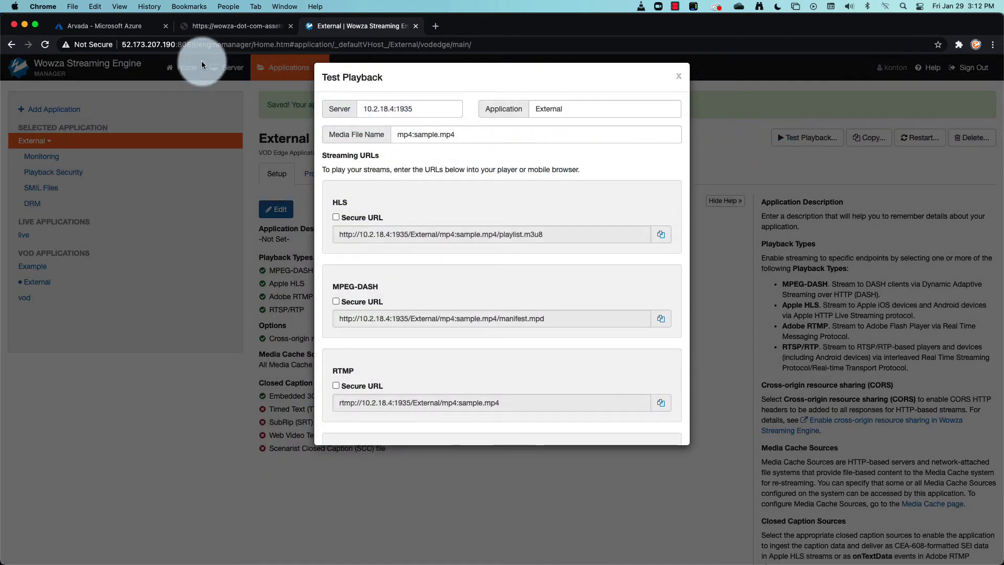
left_click(178, 44)
left_click_drag(394, 109, 354, 110)
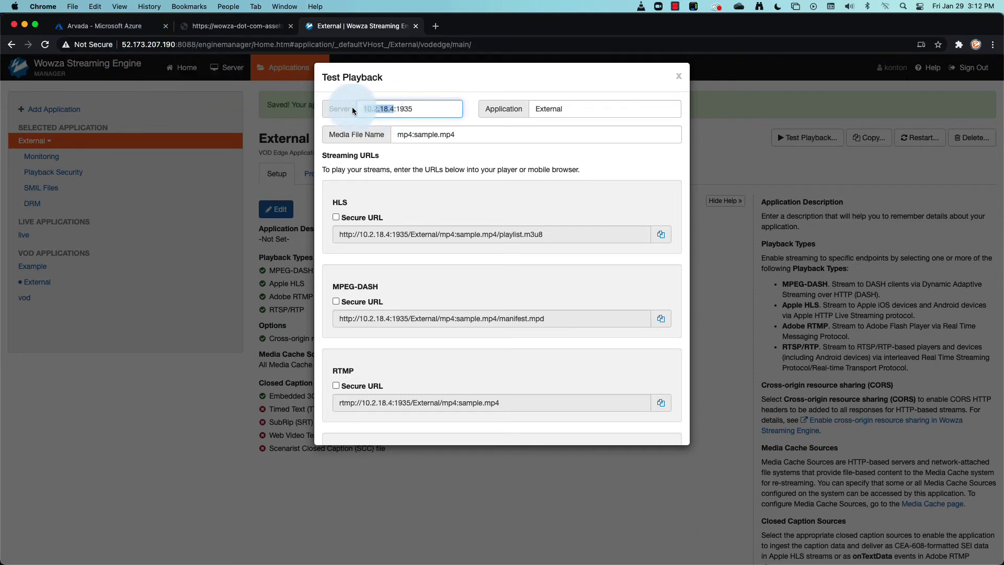
type("52.173.207.190")
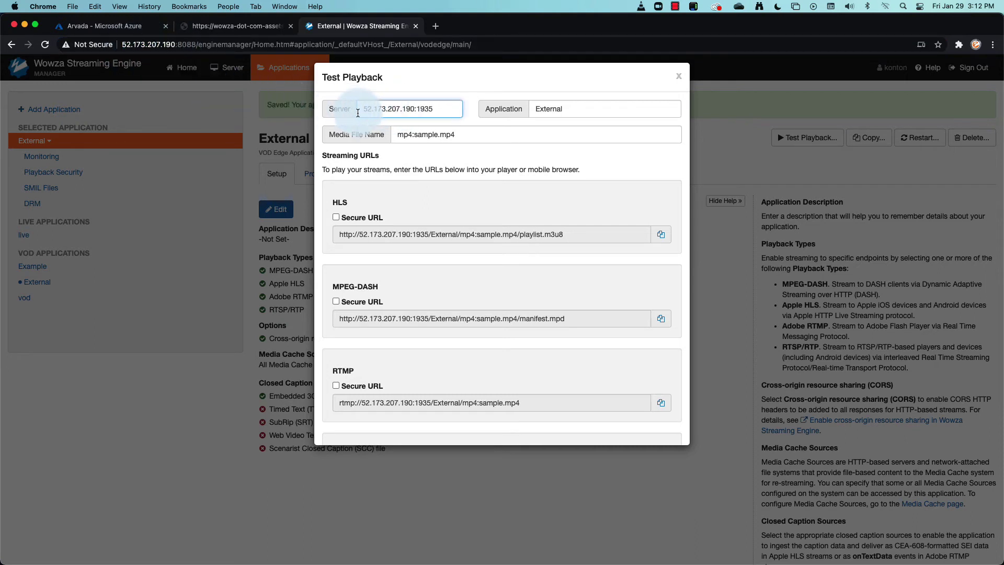
left_click(568, 111)
type("/")
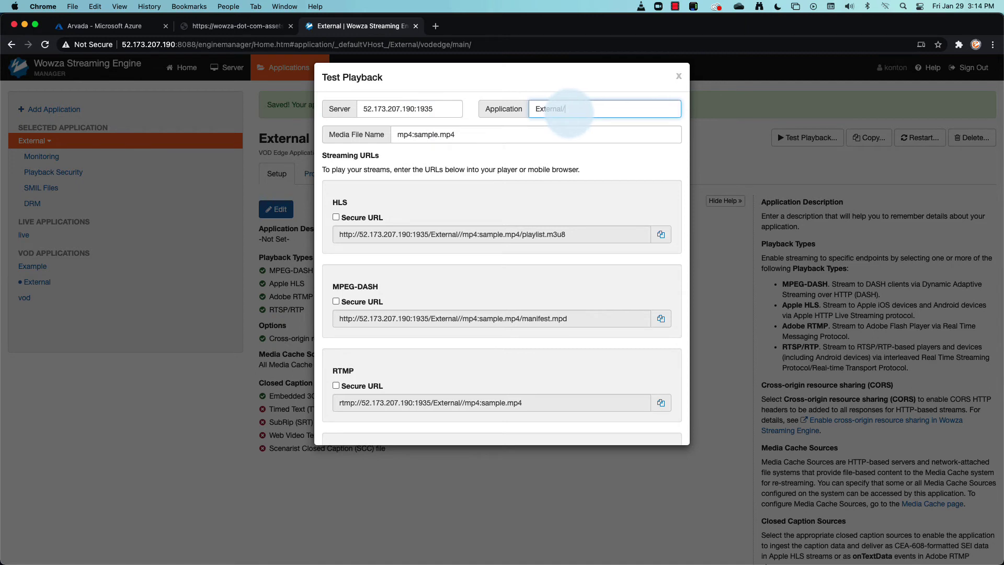
type("_definst_")
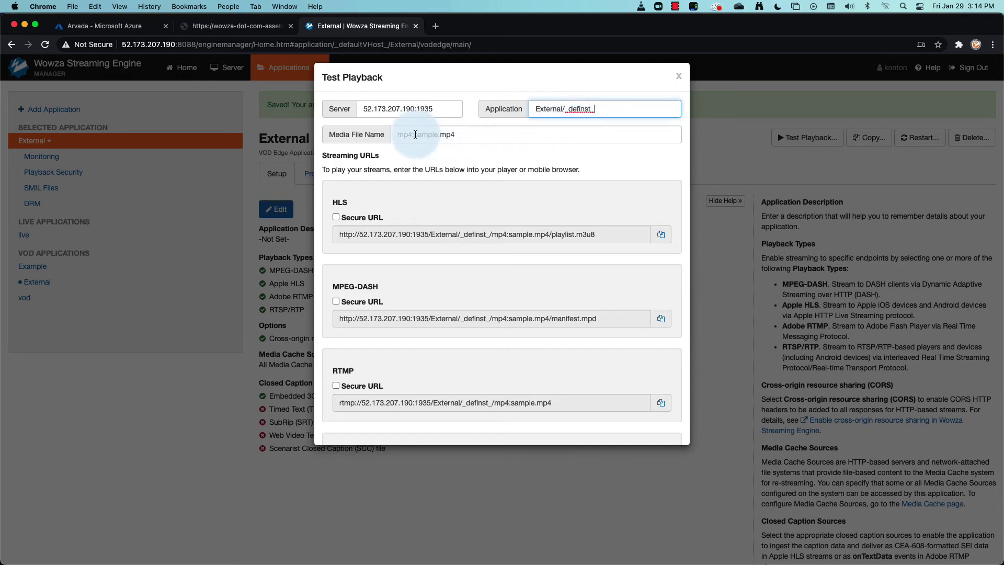
- Set the media file name to mp4:testS3/vodassets/jkm/death_of_flash.mp4 and copy the HLS URL
left_click(415, 135)
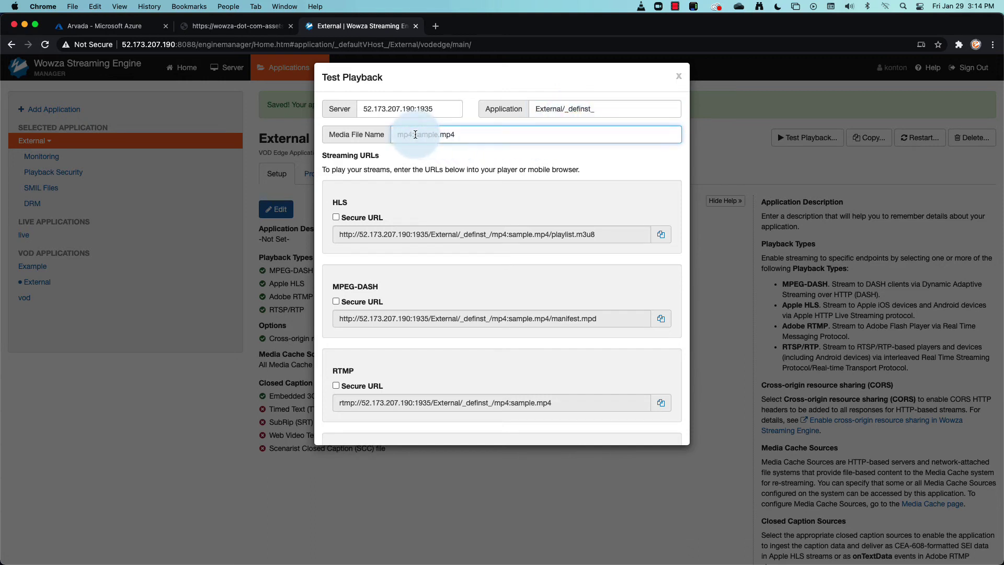
left_click_drag(414, 135, 464, 136)
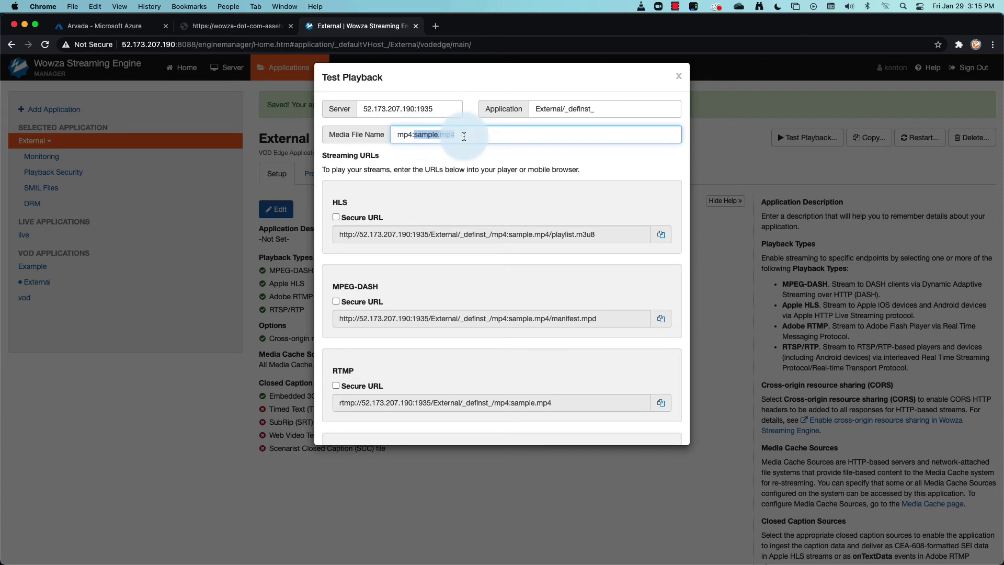
type("testS3/vodassets/jkm/death_of_flash.mp4")
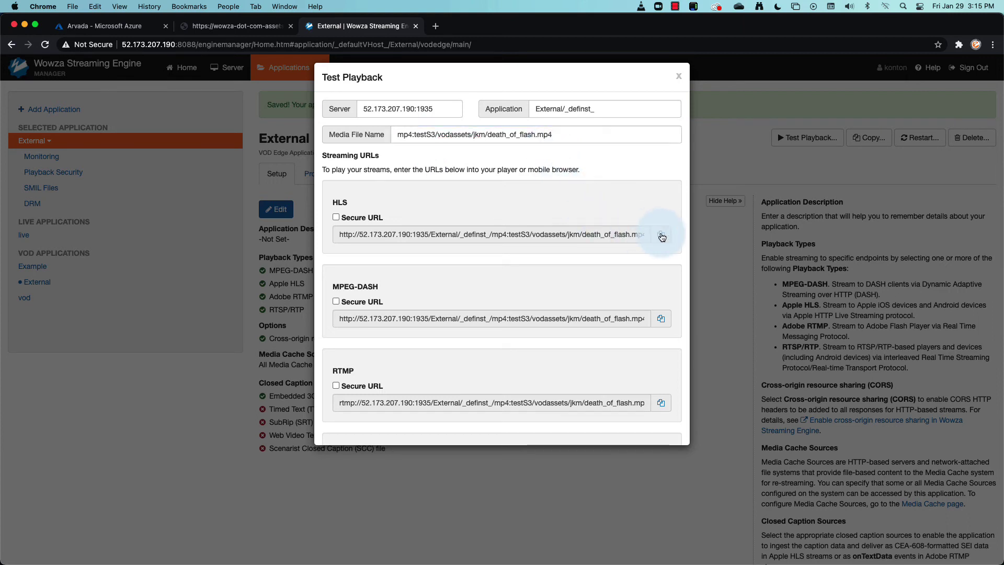
left_click(661, 235)
- In VLC, open the copied External HLS URL for death_of_flash.mp4 as a network stream
key("super+Tab")
key("super+Tab")
key("super+Tab")
key("super+Tab")
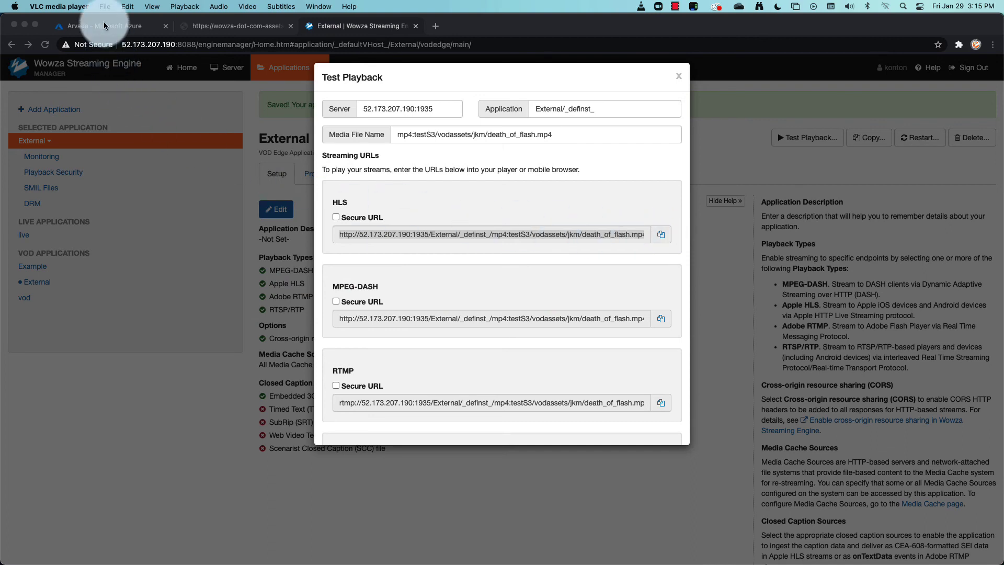
left_click(105, 6)
left_click(105, 55)
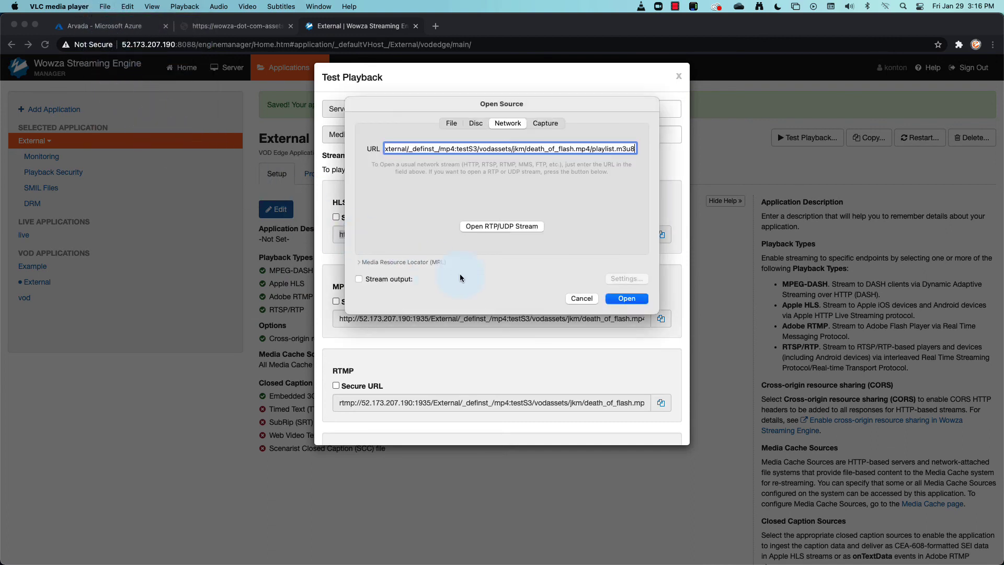
left_click(609, 299)
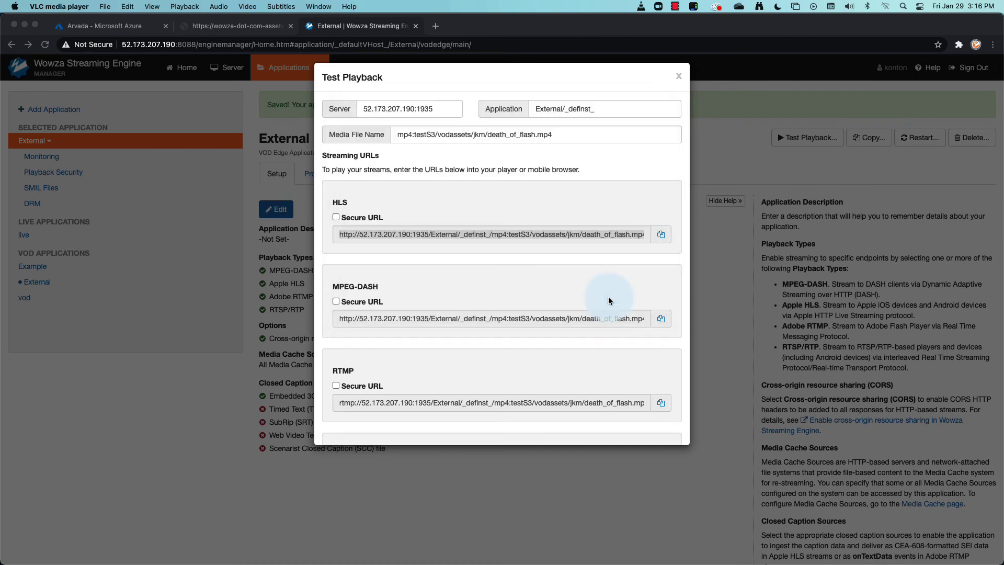